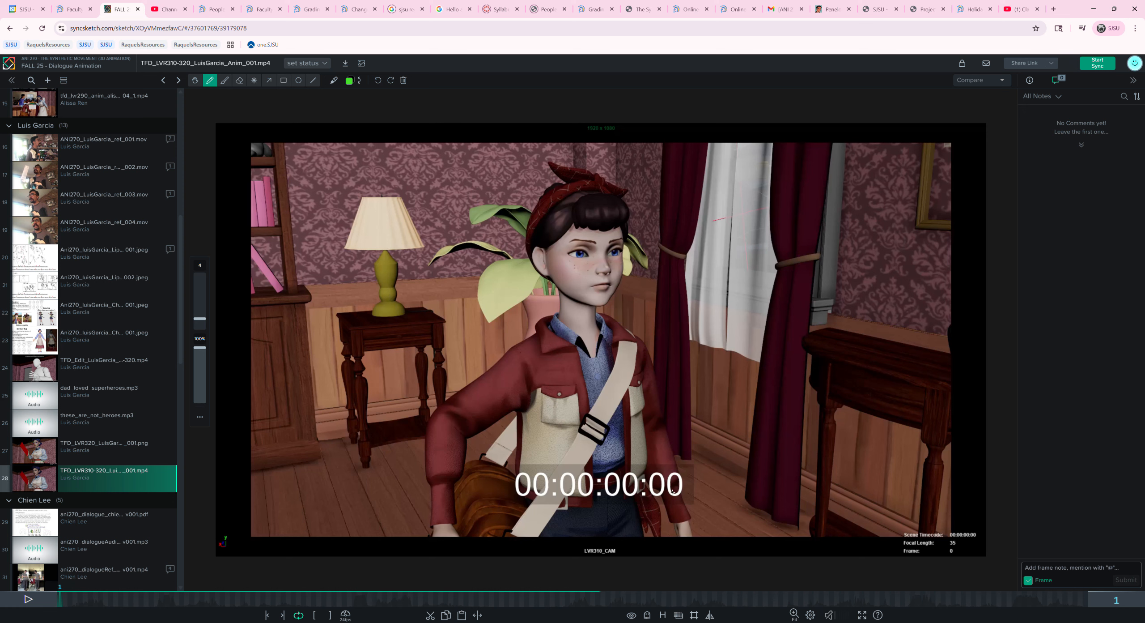
Sketch in green on frame 1 a downward arrow above the bent arm and an alternative arm pose reaching across to the bag strap
mouse_move(452, 333)
mouse_down()
mouse_move(459, 368)
mouse_move(468, 356)
mouse_up()
drag(504, 358, 482, 454)
mouse_move(487, 405)
mouse_down()
mouse_move(487, 465)
mouse_move(541, 498)
mouse_move(531, 515)
mouse_move(560, 527)
mouse_move(574, 493)
mouse_move(567, 478)
mouse_move(550, 472)
mouse_move(576, 504)
mouse_up()
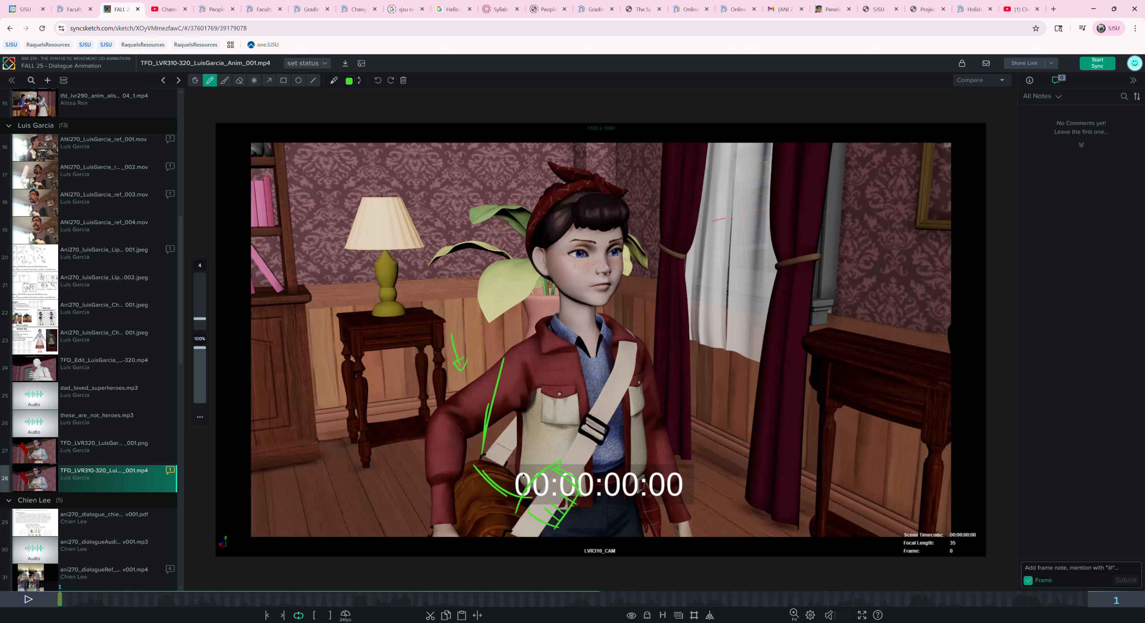
mouse_move(477, 467)
mouse_down()
mouse_move(523, 470)
mouse_move(518, 452)
mouse_move(532, 478)
mouse_up()
drag(530, 401, 516, 450)
drag(497, 381, 527, 357)
Change the drawing colour from green to purple
click(350, 81)
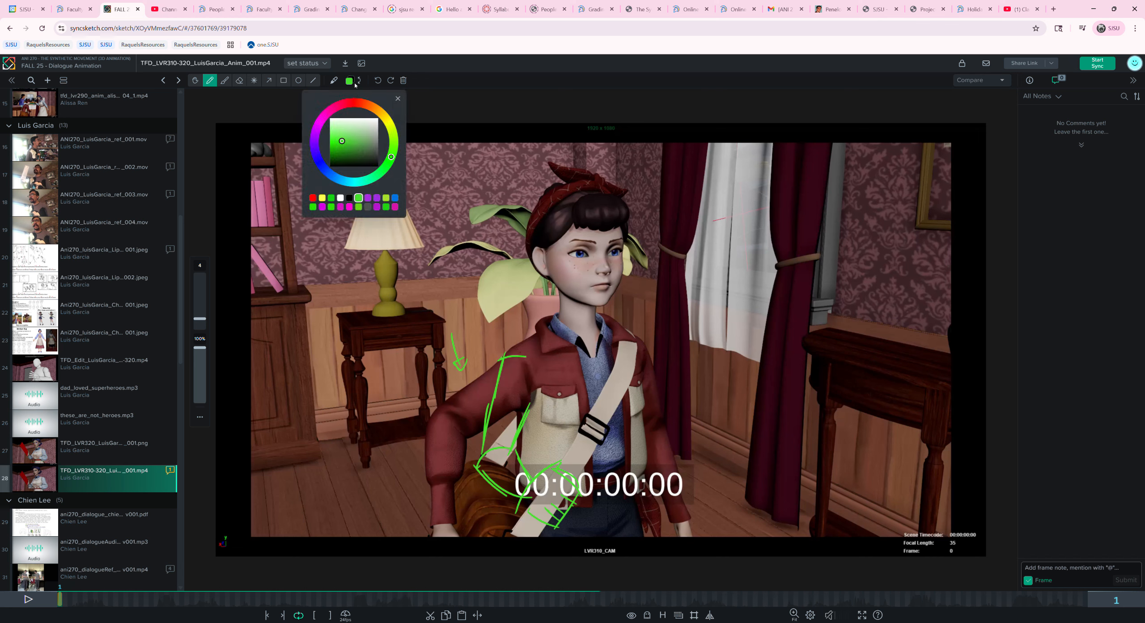
click(360, 82)
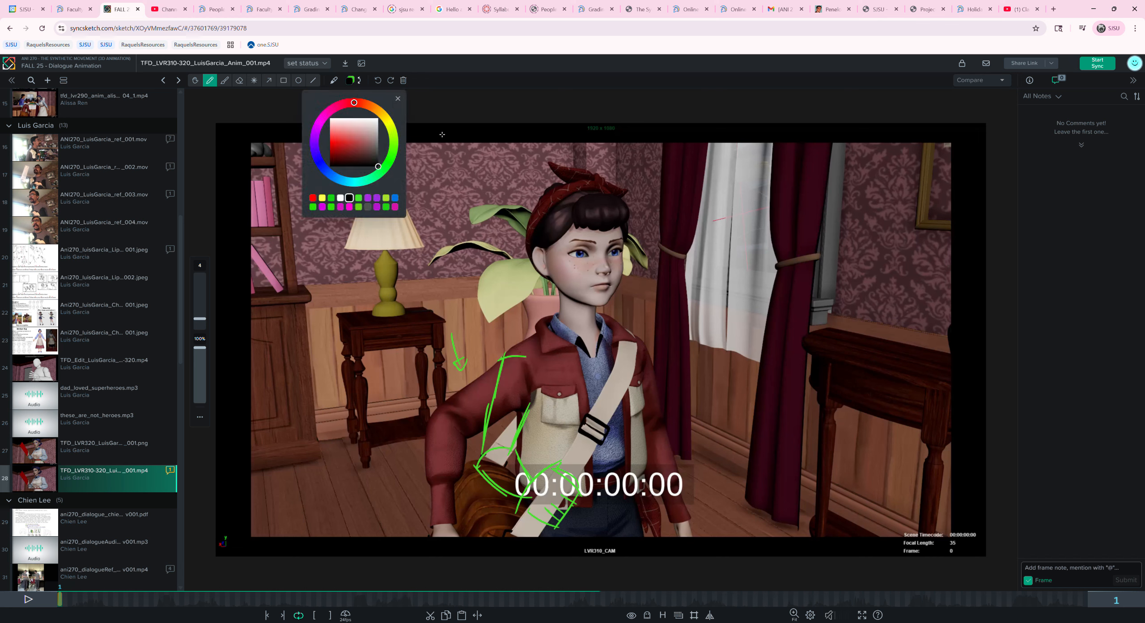
click(350, 81)
click(316, 134)
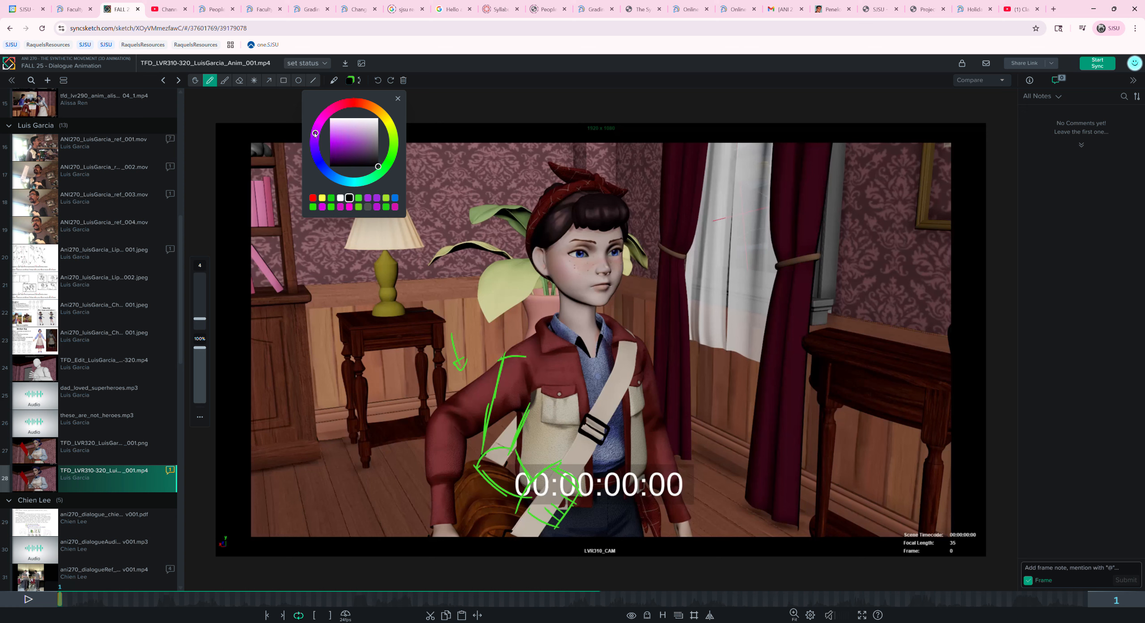
click(508, 366)
drag(505, 358, 474, 470)
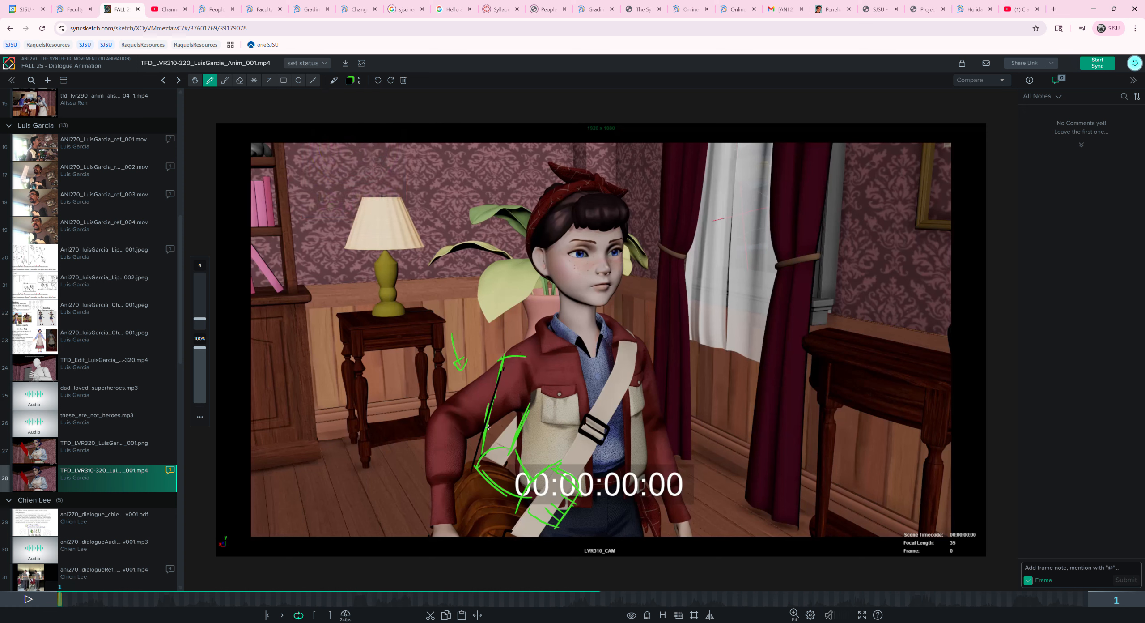
click(350, 81)
click(337, 143)
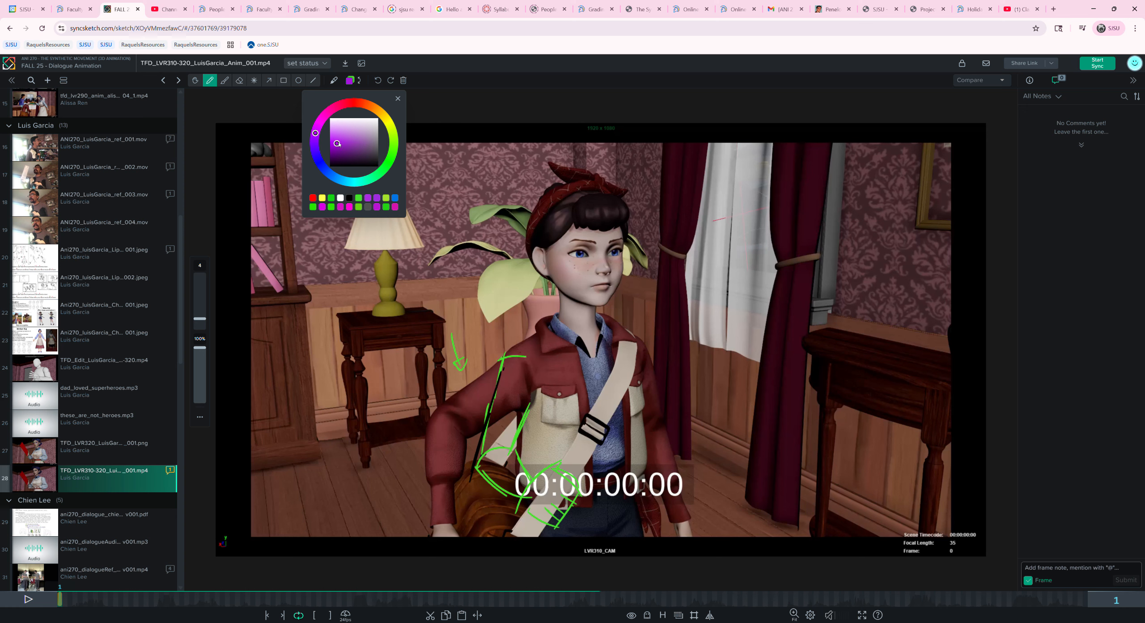
Draw purple shoulder, upper-arm and forearm construction lines over the bent arm on frame 1
mouse_move(505, 359)
mouse_down()
mouse_move(448, 555)
mouse_move(485, 431)
mouse_move(473, 545)
mouse_move(503, 485)
mouse_move(523, 413)
mouse_move(496, 400)
mouse_move(511, 351)
mouse_move(539, 338)
mouse_up()
mouse_move(491, 374)
mouse_down()
mouse_move(443, 410)
mouse_move(428, 443)
mouse_up()
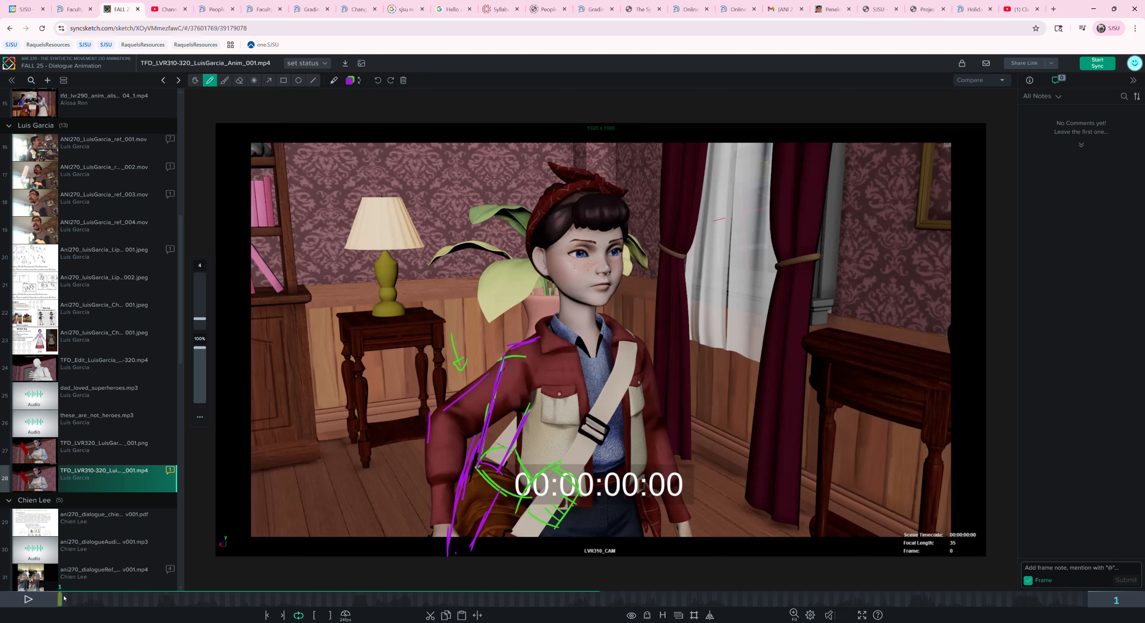
mouse_move(493, 508)
mouse_down()
mouse_move(525, 511)
mouse_move(518, 499)
mouse_move(529, 527)
mouse_move(501, 519)
mouse_move(505, 548)
mouse_move(533, 511)
mouse_move(501, 530)
mouse_move(542, 533)
mouse_move(502, 531)
mouse_move(542, 511)
mouse_up()
mouse_move(457, 461)
mouse_down()
mouse_move(498, 520)
mouse_move(476, 507)
mouse_up()
mouse_move(474, 405)
mouse_down()
mouse_move(451, 457)
mouse_move(449, 442)
mouse_move(529, 405)
mouse_up()
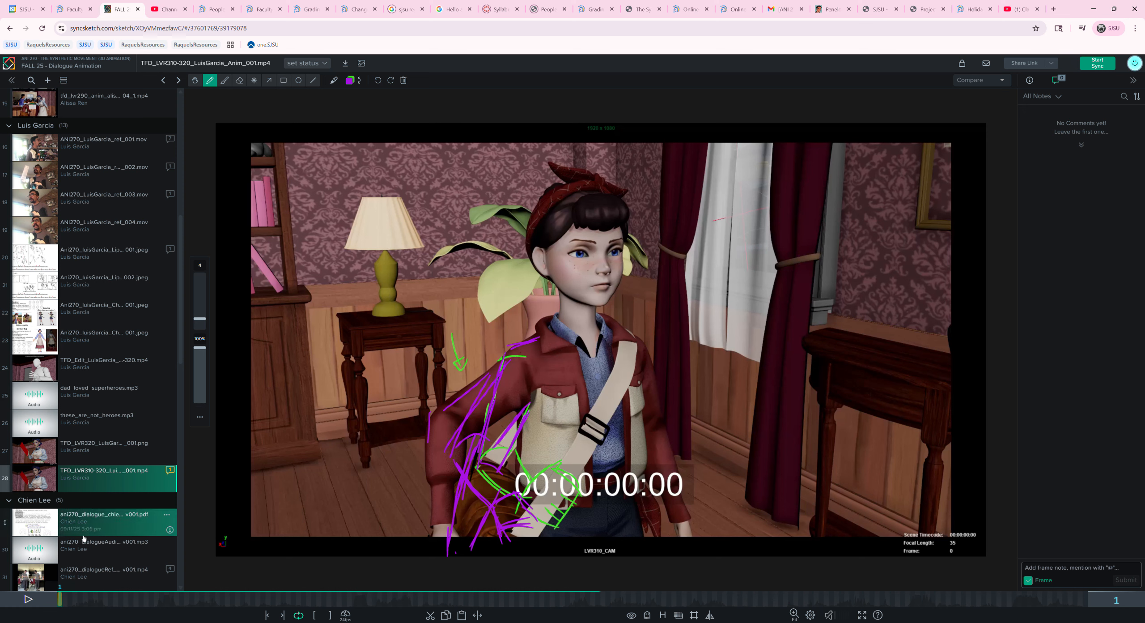
Outline the character's torso in purple on frame 23, with shoulder, side and curved chest lines
mouse_move(65, 605)
mouse_down()
mouse_move(201, 610)
mouse_move(85, 602)
mouse_move(120, 600)
mouse_move(221, 617)
mouse_move(279, 608)
mouse_move(61, 606)
mouse_move(243, 613)
mouse_move(105, 613)
mouse_move(184, 611)
mouse_up()
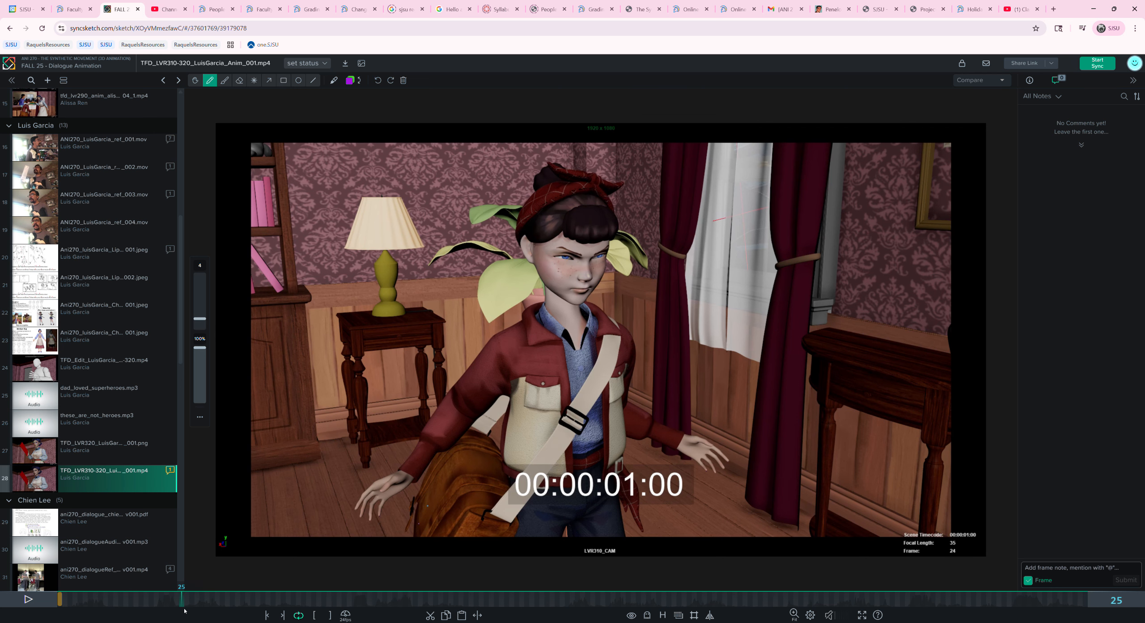
key(Left)
key(Left)
key(Left)
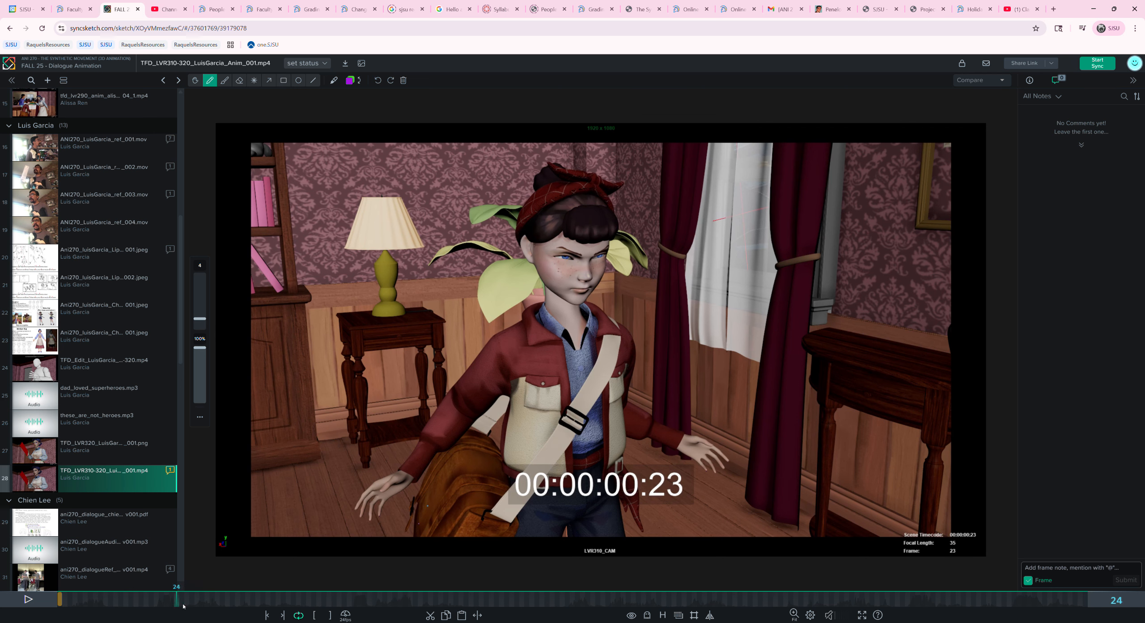
key(Right)
drag(529, 320, 503, 478)
mouse_move(514, 406)
mouse_down()
mouse_move(503, 519)
mouse_move(553, 551)
mouse_move(620, 488)
mouse_move(617, 345)
mouse_up()
mouse_move(510, 327)
mouse_down()
mouse_move(568, 299)
mouse_move(606, 328)
mouse_up()
drag(513, 390, 629, 406)
drag(527, 408, 597, 404)
drag(578, 386, 564, 441)
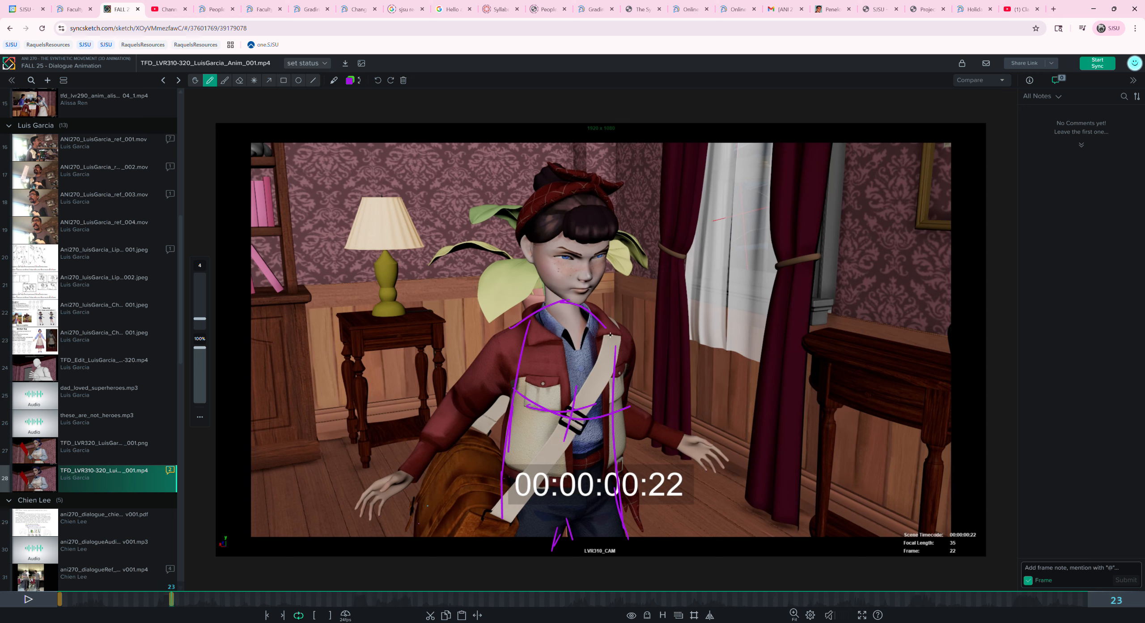
Outline the torso in purple on frame 35, with both sides, a curved waistline and the shoulder line
mouse_move(188, 600)
mouse_down()
mouse_move(264, 606)
mouse_move(207, 609)
mouse_move(233, 613)
mouse_up()
drag(549, 343, 510, 496)
drag(641, 341, 648, 505)
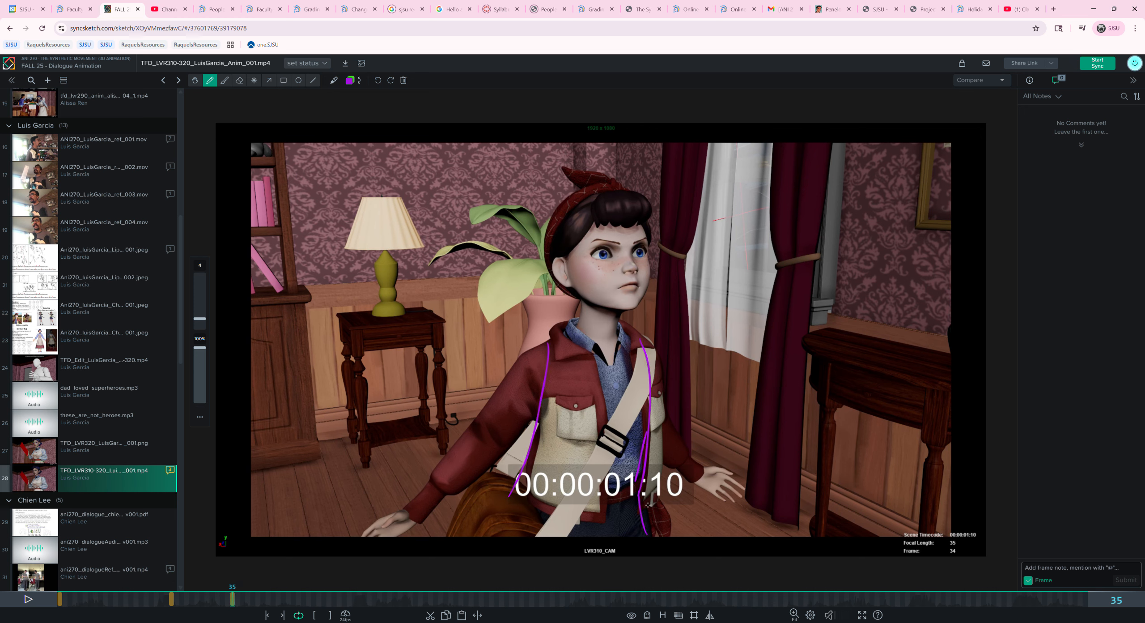
drag(514, 510, 512, 534)
mouse_move(519, 506)
mouse_down()
mouse_move(518, 526)
mouse_move(642, 497)
mouse_up()
drag(589, 528, 588, 540)
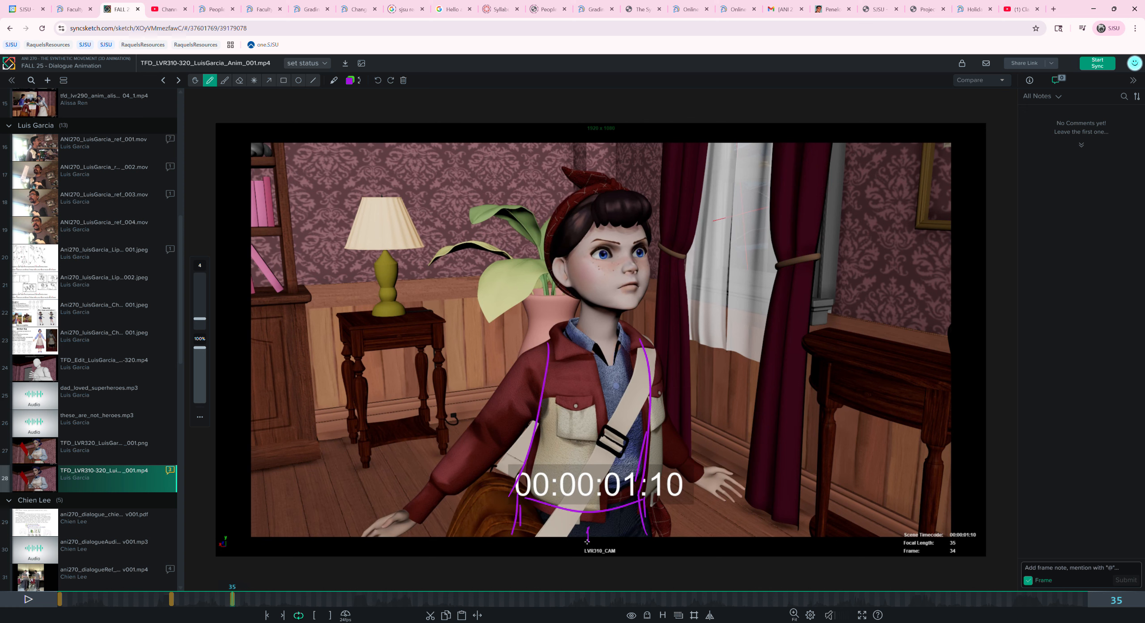
mouse_move(543, 347)
mouse_down()
mouse_move(614, 326)
mouse_move(649, 357)
mouse_up()
Trace both sides and the shoulder line of the torso in purple on frame 6
key(Left)
key(Left)
key(Left)
key(Left)
key(Left)
key(Left)
key(Left)
key(Left)
key(Left)
key(Left)
key(Left)
key(Left)
key(Left)
key(Left)
key(Left)
key(Left)
key(Left)
key(Left)
key(Left)
key(Left)
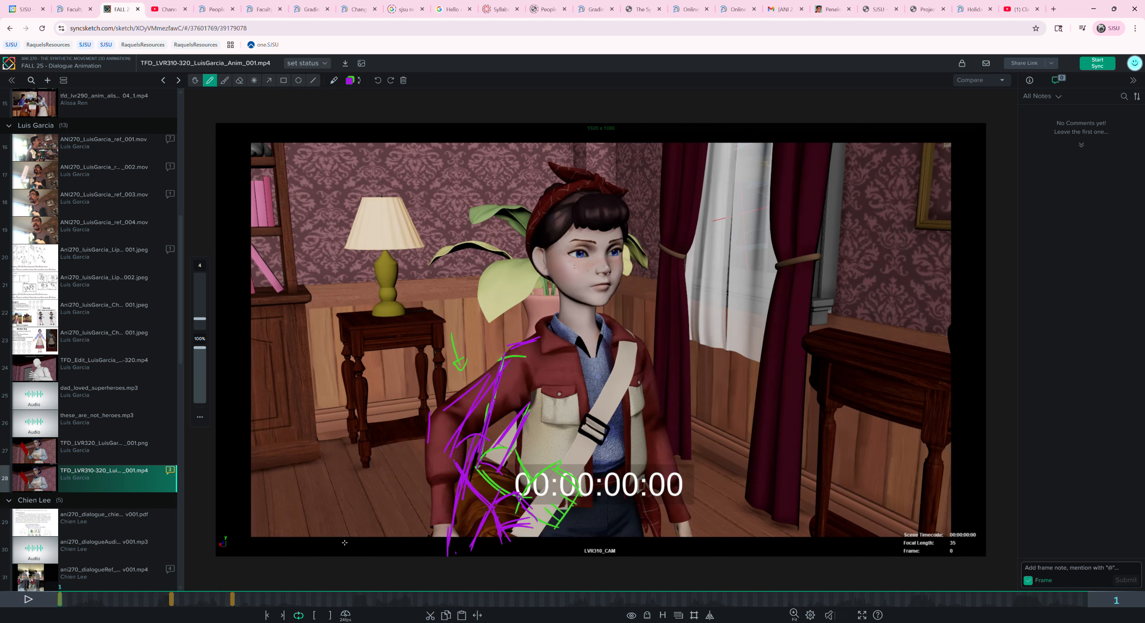
mouse_move(100, 604)
mouse_down()
mouse_move(128, 602)
mouse_move(70, 602)
mouse_move(110, 601)
mouse_move(75, 606)
mouse_move(85, 607)
mouse_up()
mouse_move(541, 345)
mouse_down()
mouse_move(516, 463)
mouse_move(510, 521)
mouse_up()
mouse_move(637, 497)
mouse_down()
mouse_move(650, 532)
mouse_move(644, 381)
mouse_move(654, 356)
mouse_up()
mouse_move(542, 346)
mouse_down()
mouse_move(610, 316)
mouse_move(654, 356)
mouse_up()
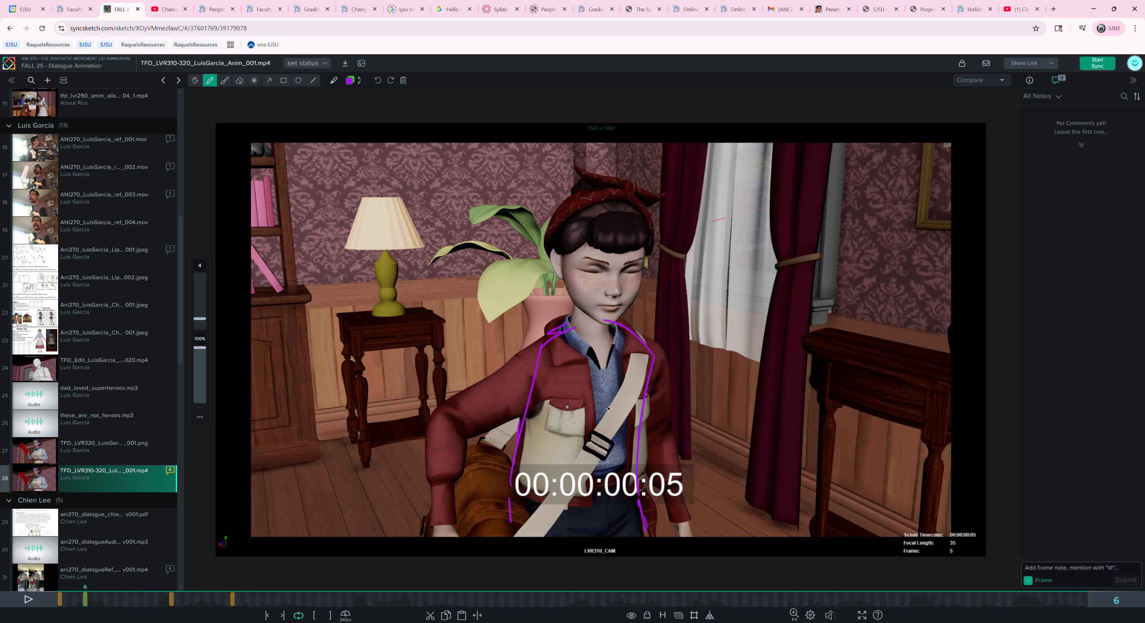
Turn on ghosting and compare the torso outlines on frames 6 and 35
mouse_move(87, 598)
mouse_down()
mouse_move(227, 600)
mouse_move(263, 620)
mouse_move(70, 617)
mouse_move(232, 613)
mouse_up()
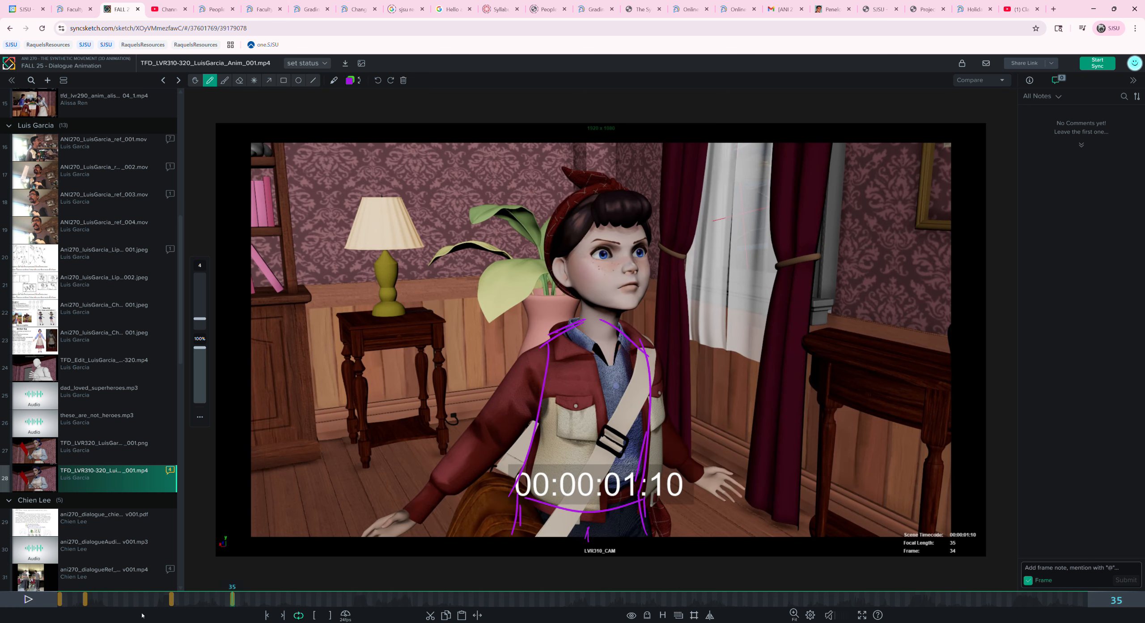
mouse_move(96, 601)
mouse_down()
mouse_move(178, 602)
mouse_move(86, 603)
mouse_move(232, 605)
mouse_up()
key(shift+Left)
key(shift+Left)
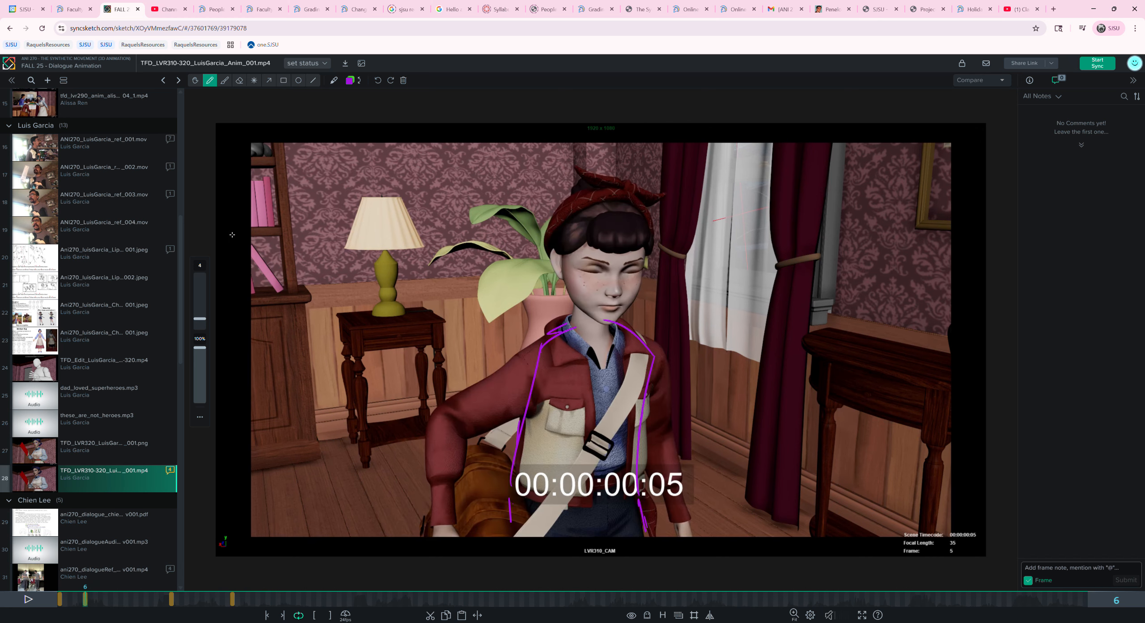
click(647, 614)
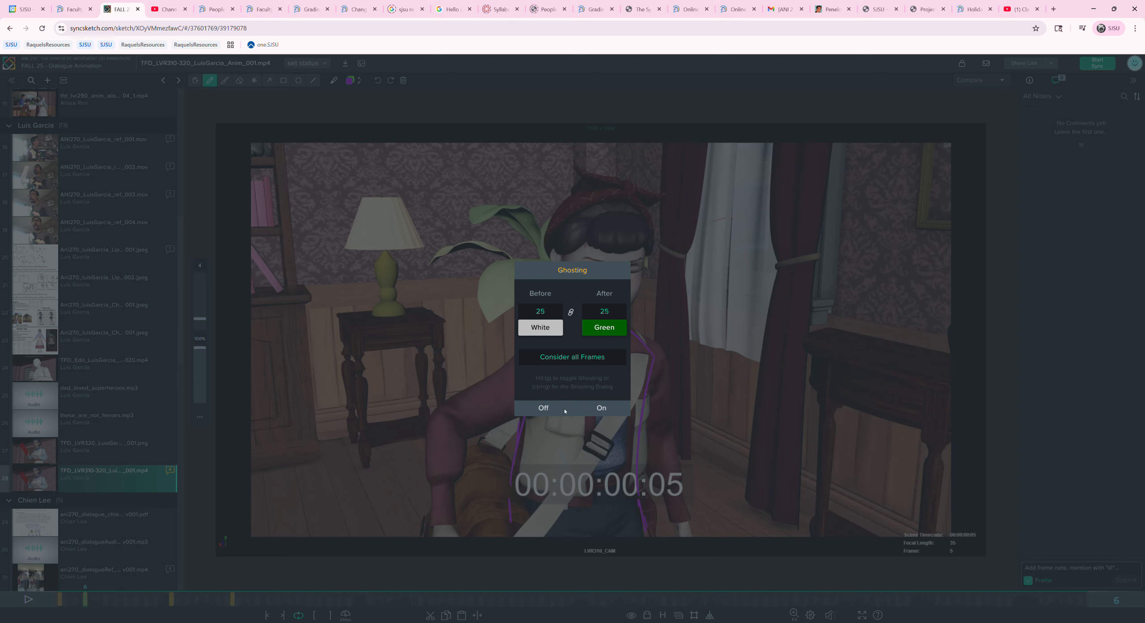
click(610, 408)
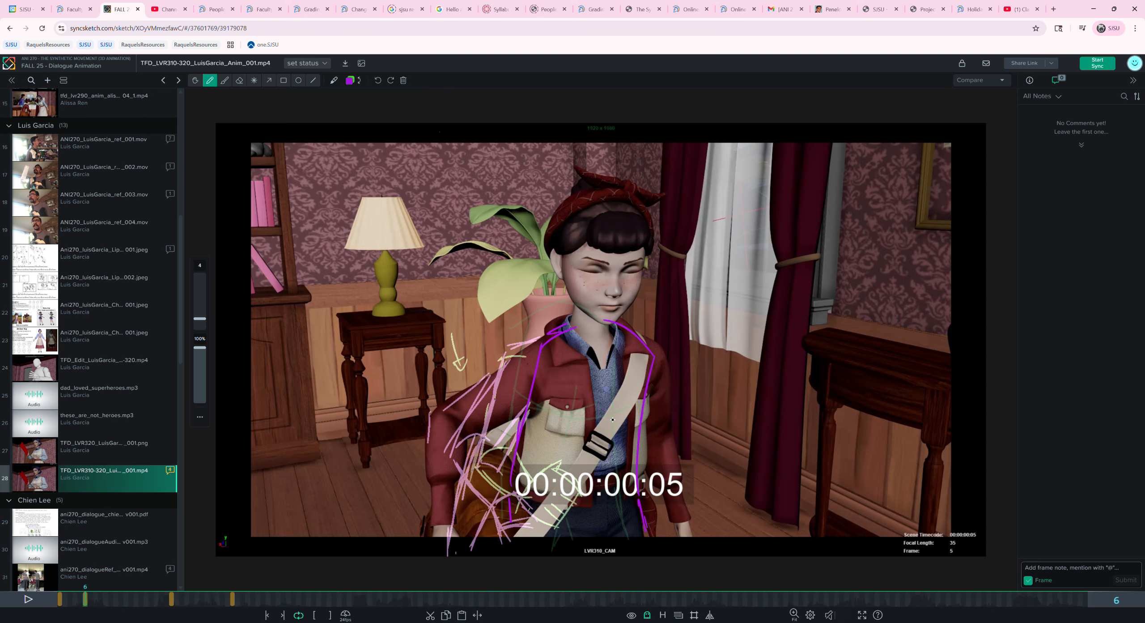
key(shift+Left)
key(shift+Left)
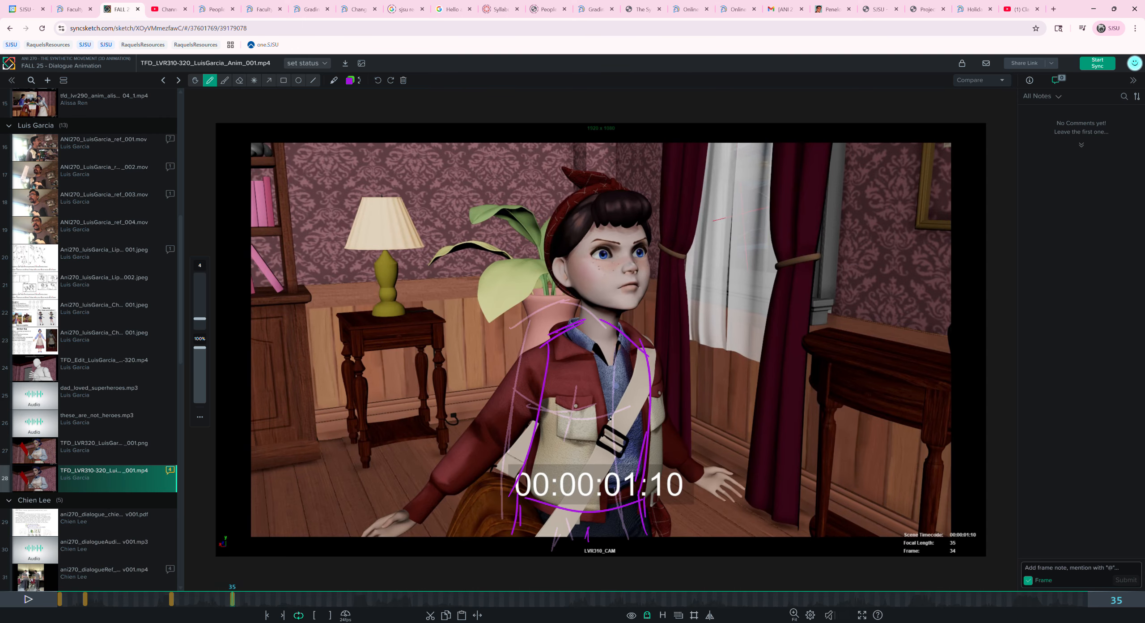
key(shift+Left)
key(shift+Left)
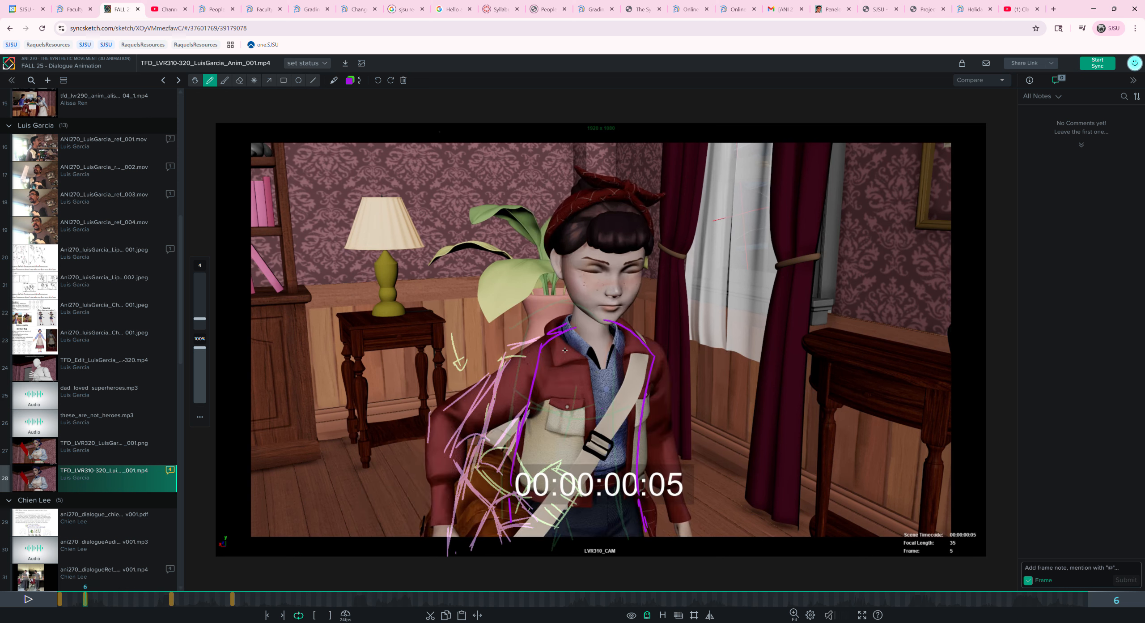
Mark a short purple vertical line above the shoulder on both frame 6 and frame 35
drag(542, 334, 544, 311)
key(shift+Right)
key(shift+Right)
key(shift+Left)
key(shift+Right)
drag(545, 312, 547, 334)
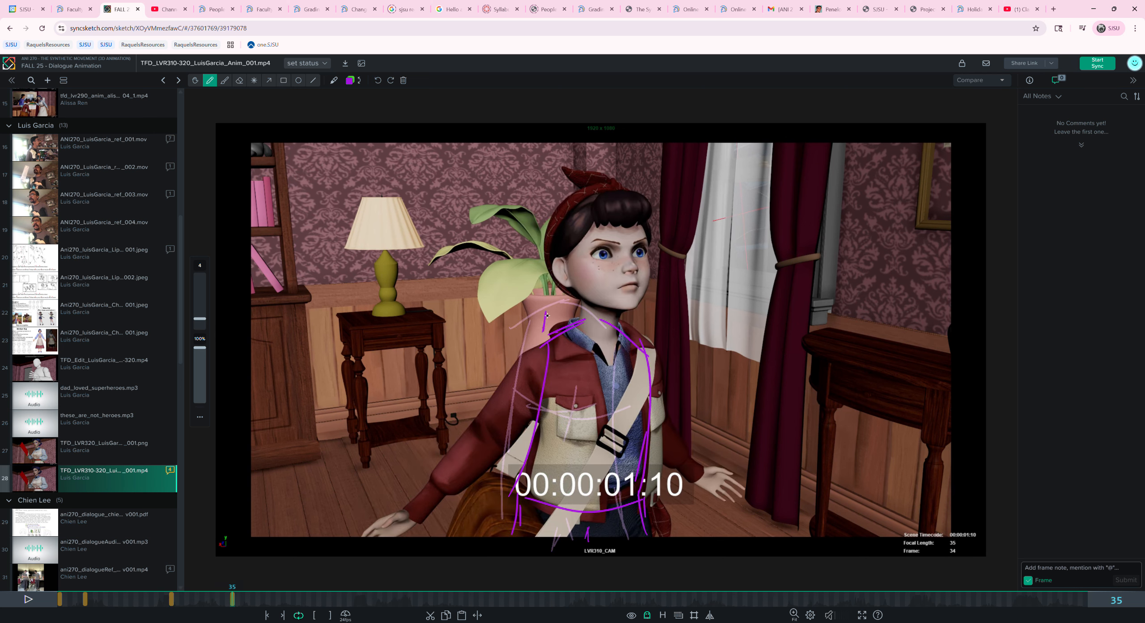
Draw a purple torso box beside the head on frame 6 and overlap it with a tilted green one
key(shift+Left)
key(shift+Left)
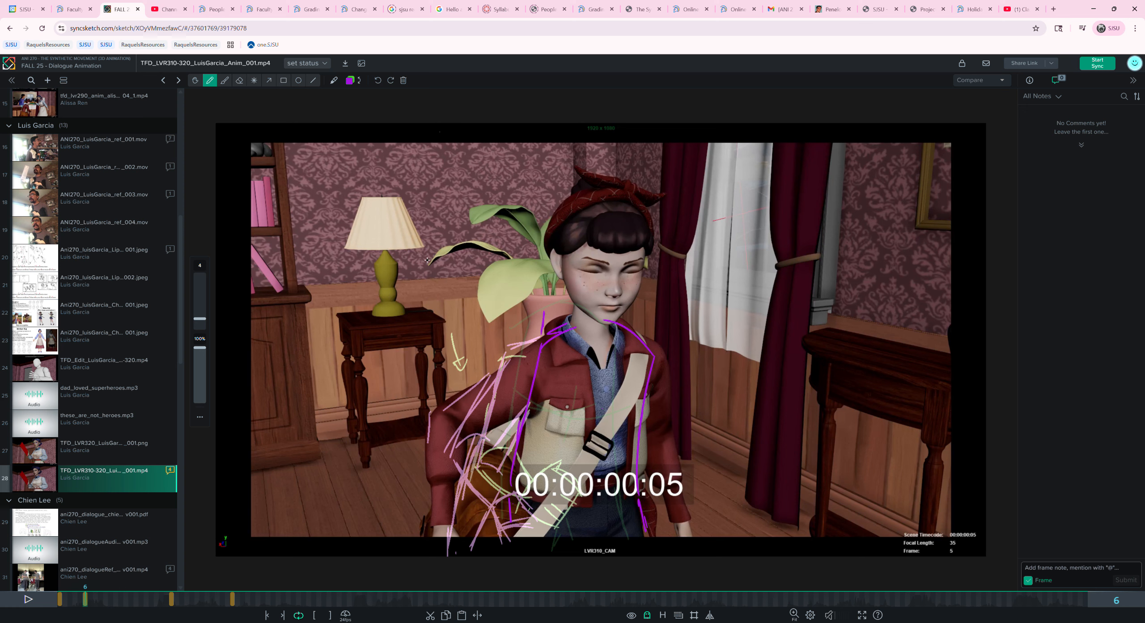
mouse_move(421, 285)
mouse_down()
mouse_move(429, 202)
mouse_move(484, 175)
mouse_move(481, 262)
mouse_move(433, 235)
mouse_up()
drag(460, 208, 460, 213)
key(x)
mouse_move(444, 278)
mouse_down()
mouse_move(470, 175)
mouse_move(528, 185)
mouse_move(518, 254)
mouse_move(534, 241)
mouse_move(494, 272)
mouse_move(499, 285)
mouse_move(526, 234)
mouse_up()
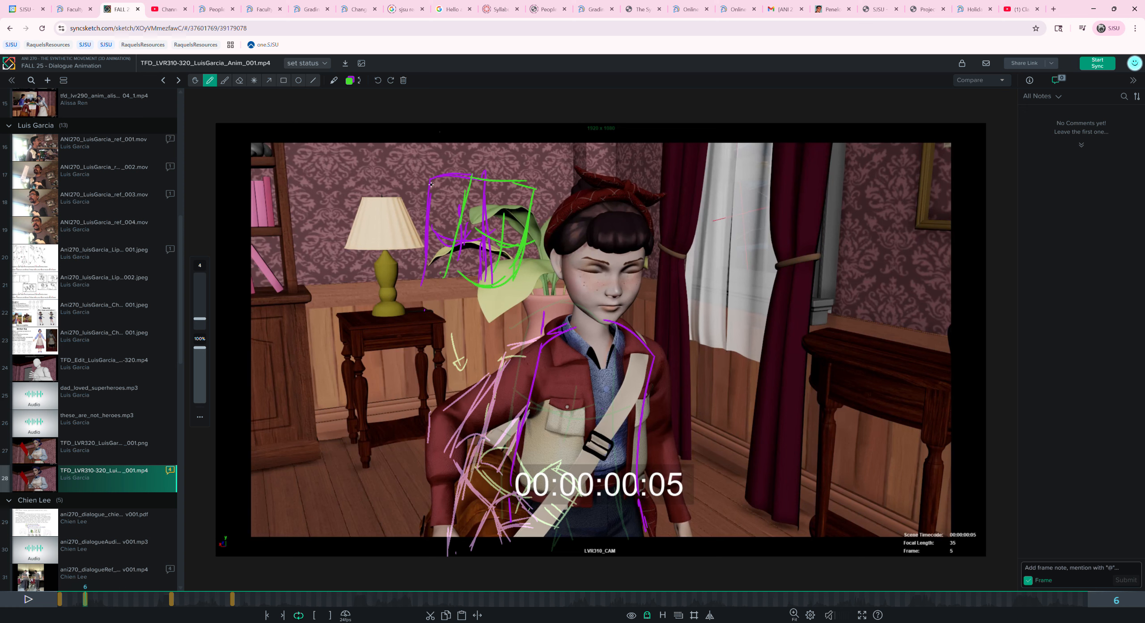
Add green arrows pointing left and down from the corner of the torso boxes on frame 6
mouse_move(425, 183)
mouse_down()
mouse_move(384, 184)
mouse_move(388, 194)
mouse_move(392, 177)
mouse_up()
key(Up)
key(Down)
mouse_move(426, 186)
mouse_down()
mouse_move(419, 226)
mouse_move(429, 244)
mouse_move(414, 228)
mouse_move(430, 224)
mouse_up()
Turn off ghosting and go to the torso sketch on frame 23
key(Left)
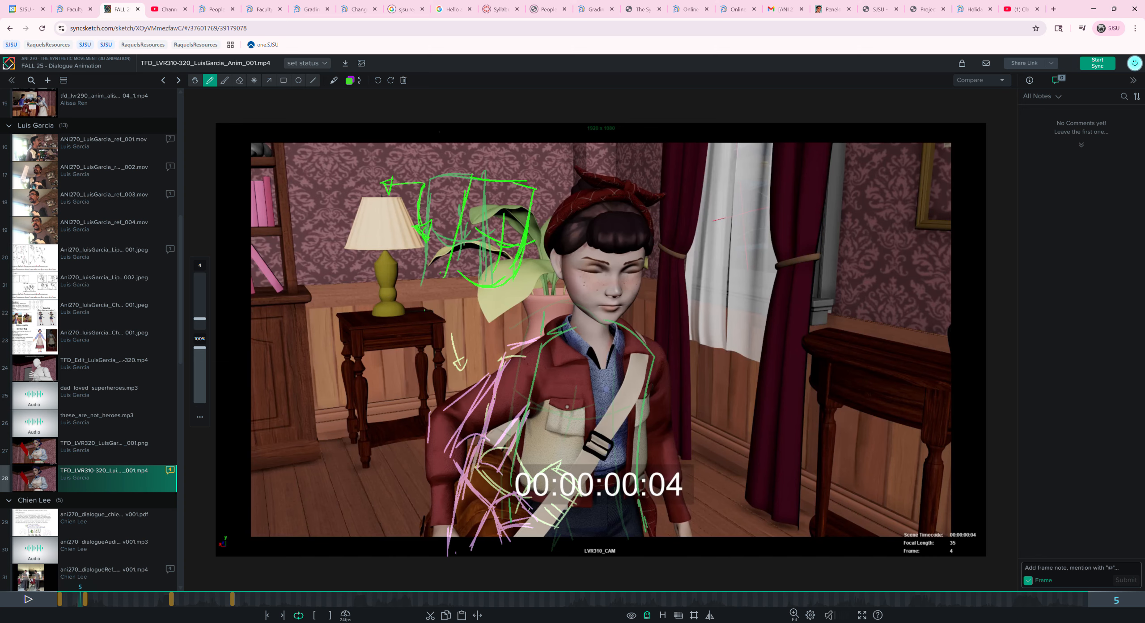
click(647, 615)
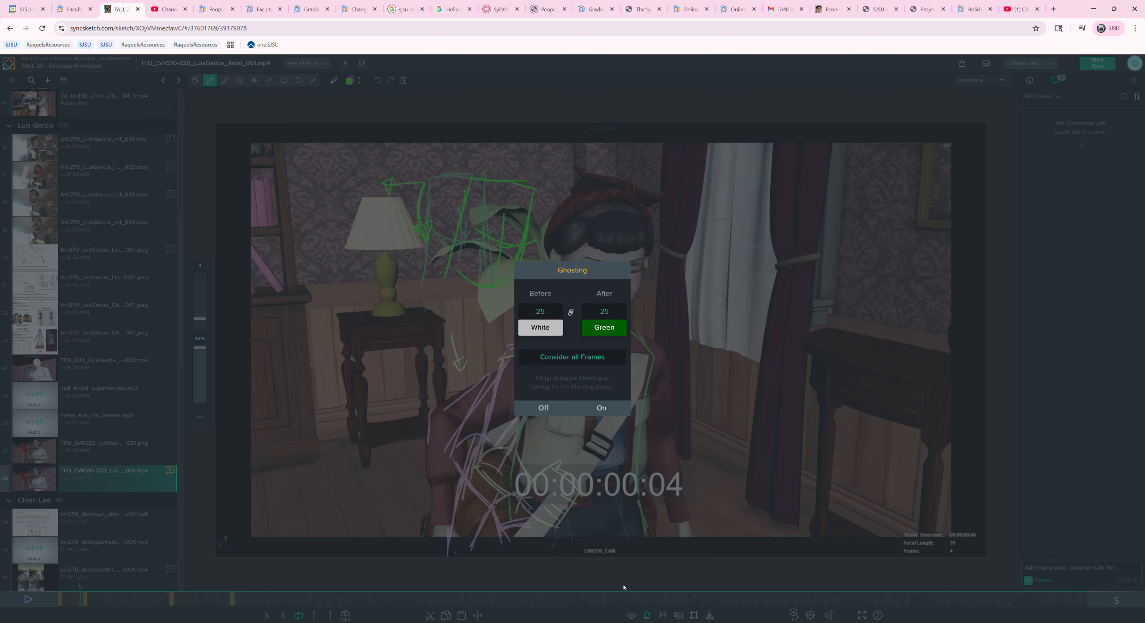
click(561, 405)
key(Left)
key(Left)
key(Right)
key(Right)
key(Right)
key(shift+Right)
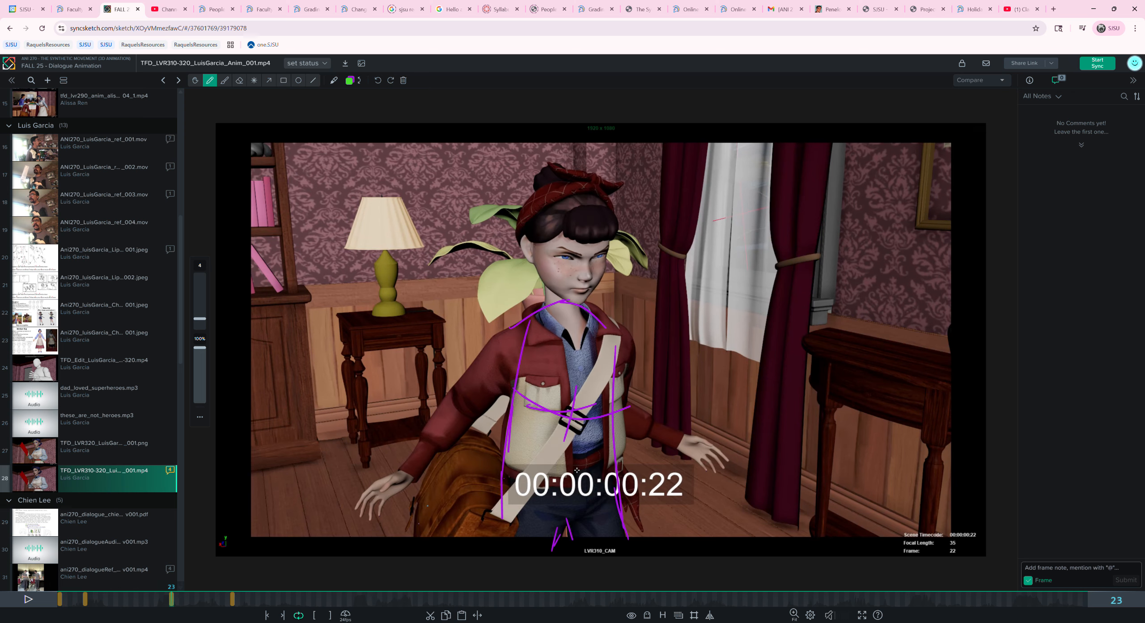
Compare the neighbouring sketched frames and draw a green arching arrow over the white curtain on frame 23
key(shift+Right)
key(shift+Left)
key(shift+Left)
key(shift+Right)
mouse_move(760, 223)
mouse_down()
mouse_move(751, 204)
mouse_move(699, 218)
mouse_move(696, 234)
mouse_up()
key(shift+Left)
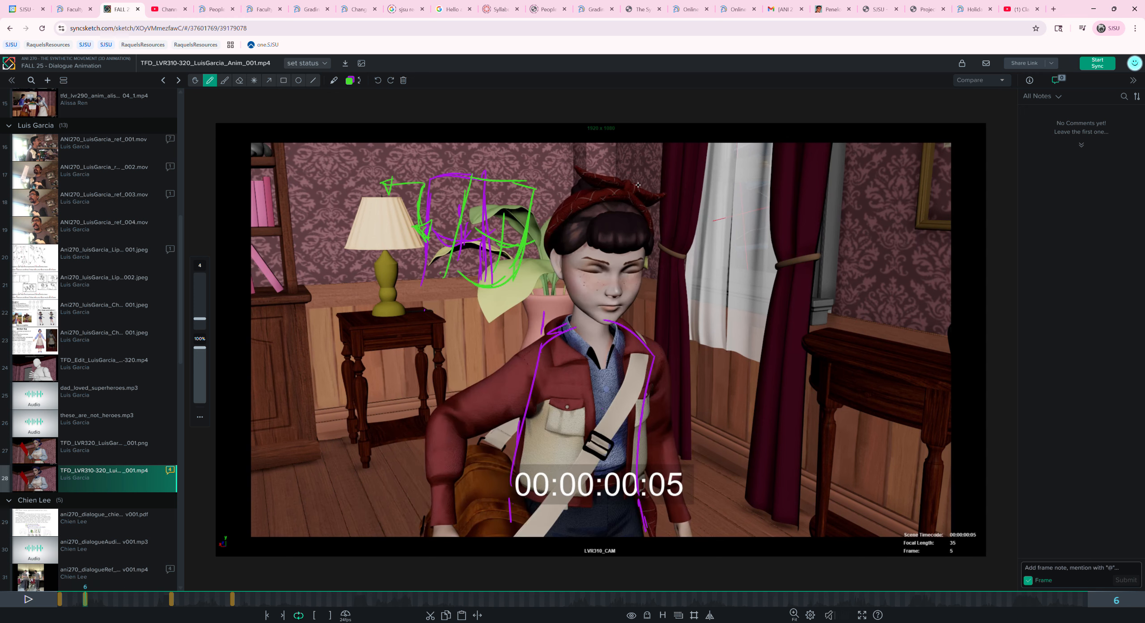
key(shift+Right)
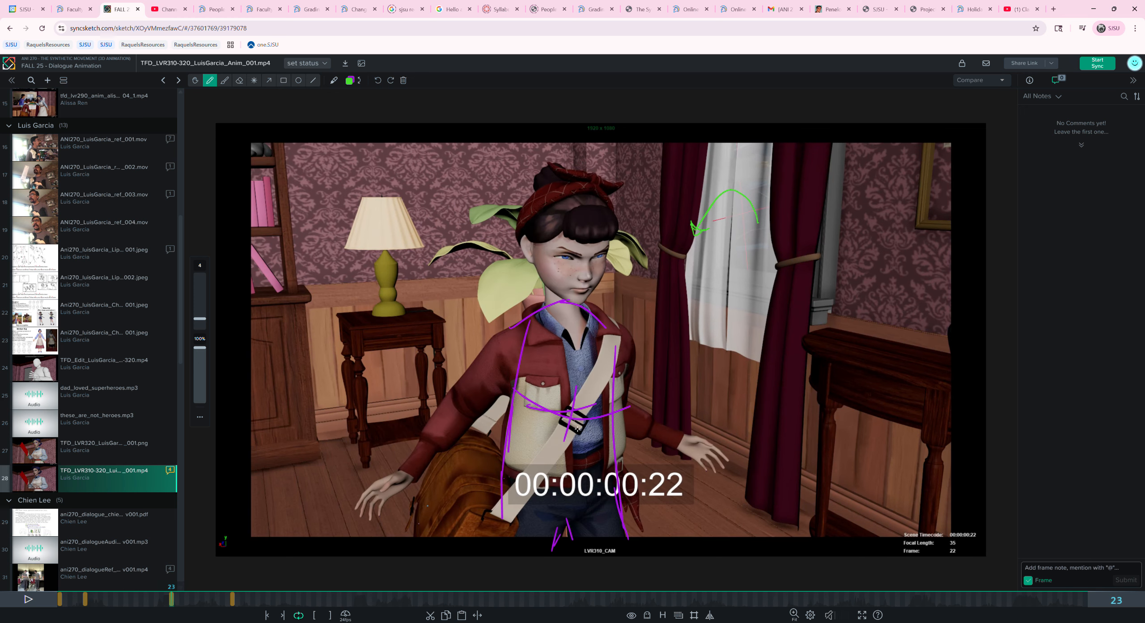
Move to frame 25 and turn on ghosting
key(Right)
key(Right)
key(Left)
key(Right)
click(647, 615)
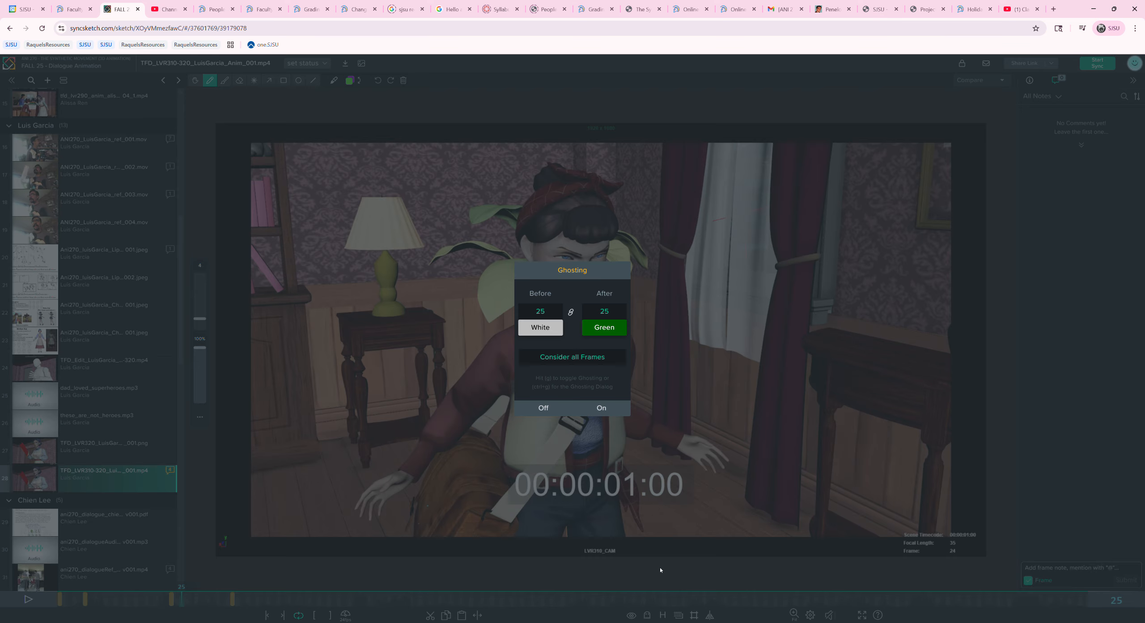
click(601, 405)
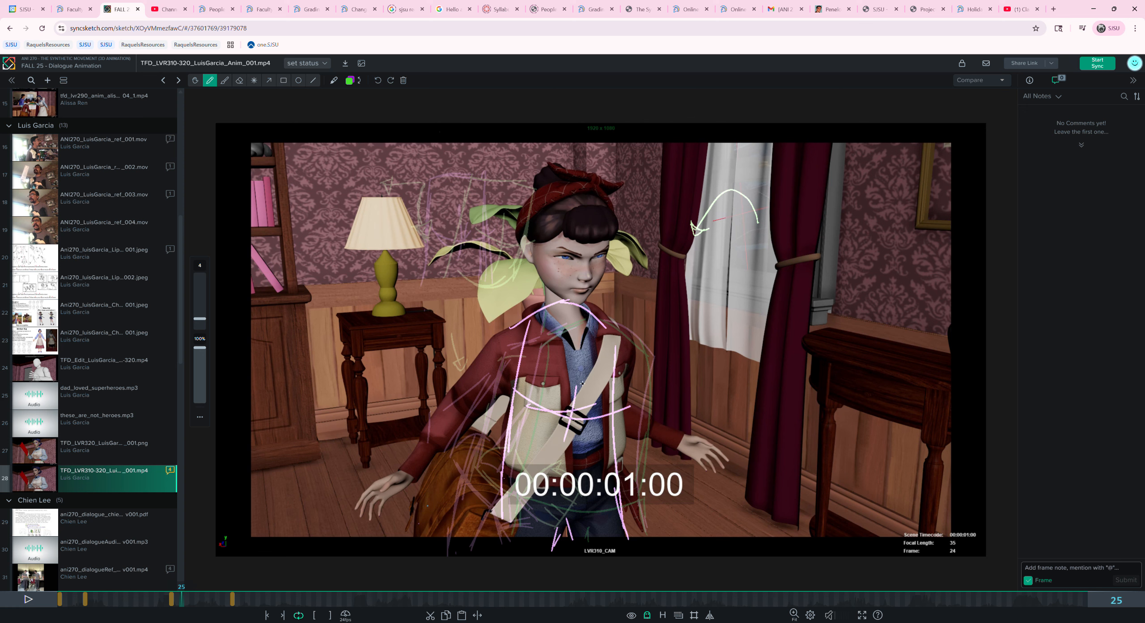
Sketch a leaning green torso over the body on frame 25, with curved chest and waist lines and an oval over the collar
drag(513, 432, 582, 345)
mouse_move(528, 381)
mouse_down()
mouse_move(598, 392)
mouse_move(562, 408)
mouse_move(648, 385)
mouse_move(619, 331)
mouse_up()
drag(630, 393, 594, 479)
drag(615, 412, 589, 470)
mouse_move(644, 384)
mouse_down()
mouse_move(588, 443)
mouse_move(586, 408)
mouse_move(552, 457)
mouse_up()
drag(576, 410, 550, 468)
mouse_move(513, 440)
mouse_down()
mouse_move(559, 462)
mouse_move(599, 443)
mouse_move(585, 449)
mouse_up()
mouse_move(585, 356)
mouse_down()
mouse_move(617, 360)
mouse_move(613, 378)
mouse_move(596, 340)
mouse_move(564, 334)
mouse_move(611, 364)
mouse_move(589, 379)
mouse_move(617, 363)
mouse_move(629, 316)
mouse_up()
mouse_move(607, 363)
mouse_down()
mouse_move(618, 309)
mouse_move(576, 369)
mouse_move(567, 298)
mouse_up()
drag(568, 311, 622, 307)
mouse_move(621, 357)
mouse_down()
mouse_move(616, 290)
mouse_move(630, 336)
mouse_up()
drag(551, 338, 546, 350)
mouse_move(506, 447)
mouse_down()
mouse_move(504, 517)
mouse_move(518, 539)
mouse_up()
drag(600, 448, 616, 530)
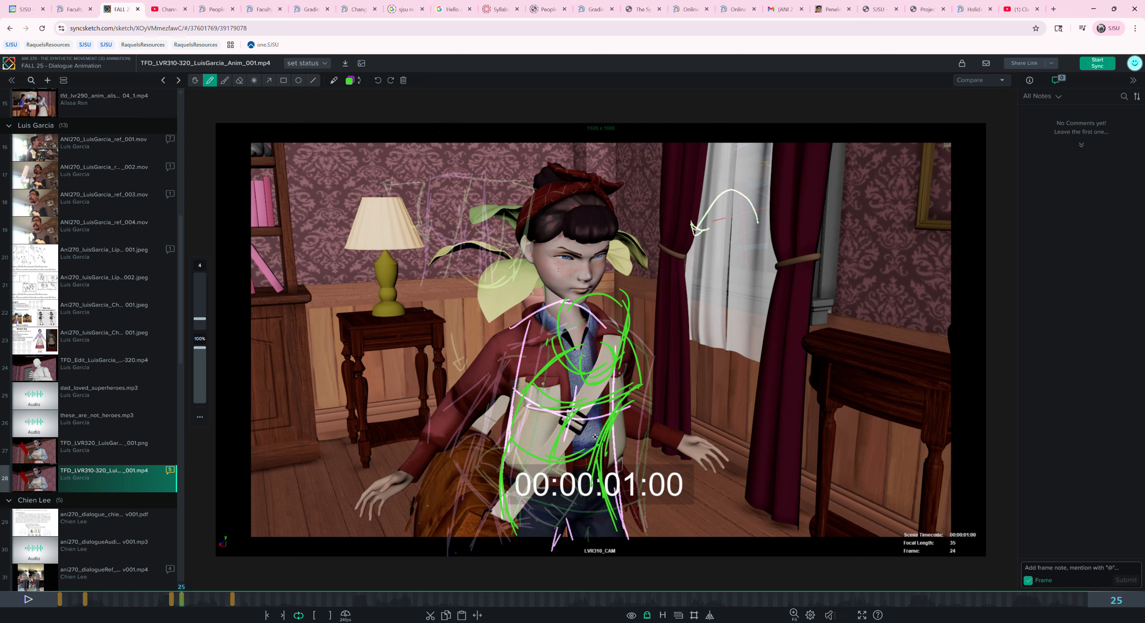
Draw a green arrow dipping down and back up beside the curtain on frame 25, and turn off ghosting
drag(678, 316, 693, 333)
click(647, 615)
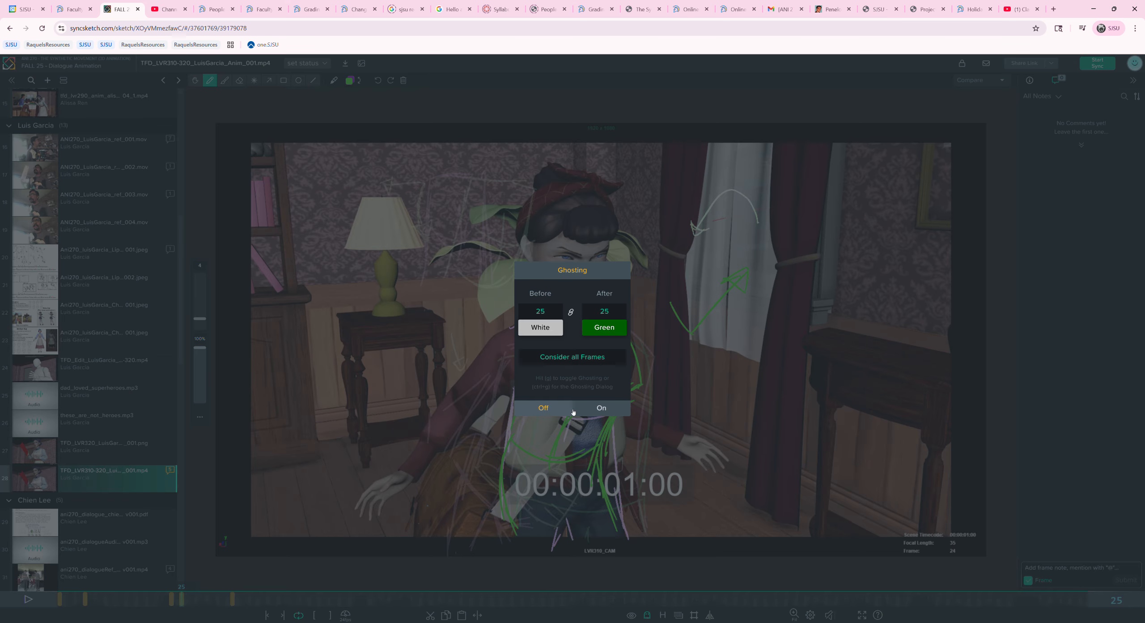
click(541, 409)
Step forward from frame 25 to frame 35 to examine the character's rise between the two poses
key(Right)
key(Right)
key(Right)
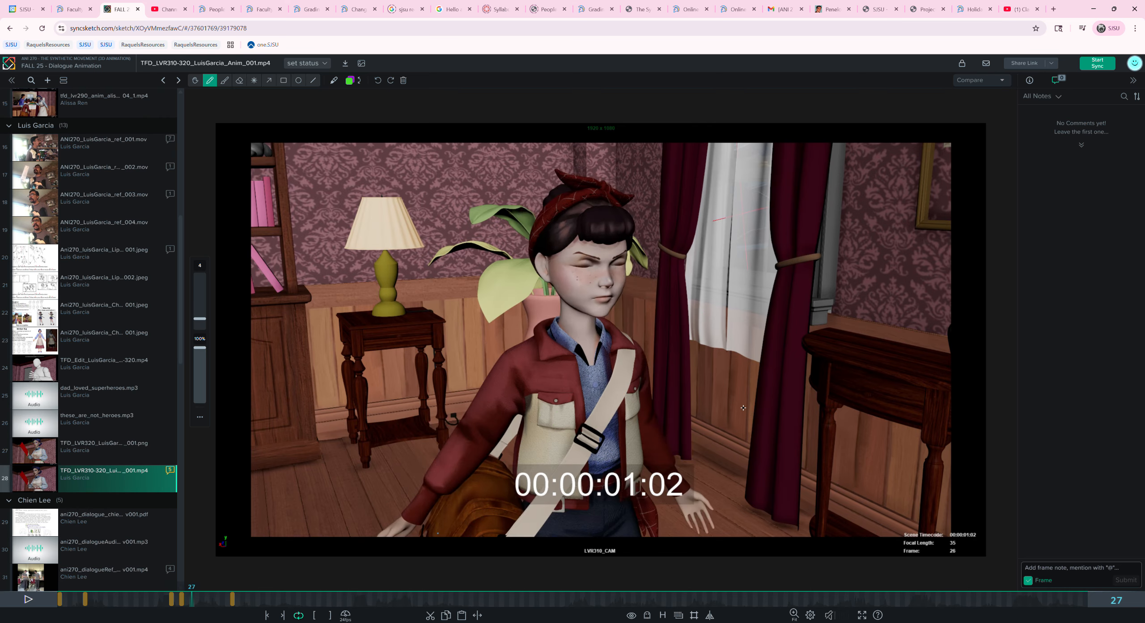
key(Right)
key(Right)
key(Right)
key(Right)
key(Right)
key(Right)
key(Right)
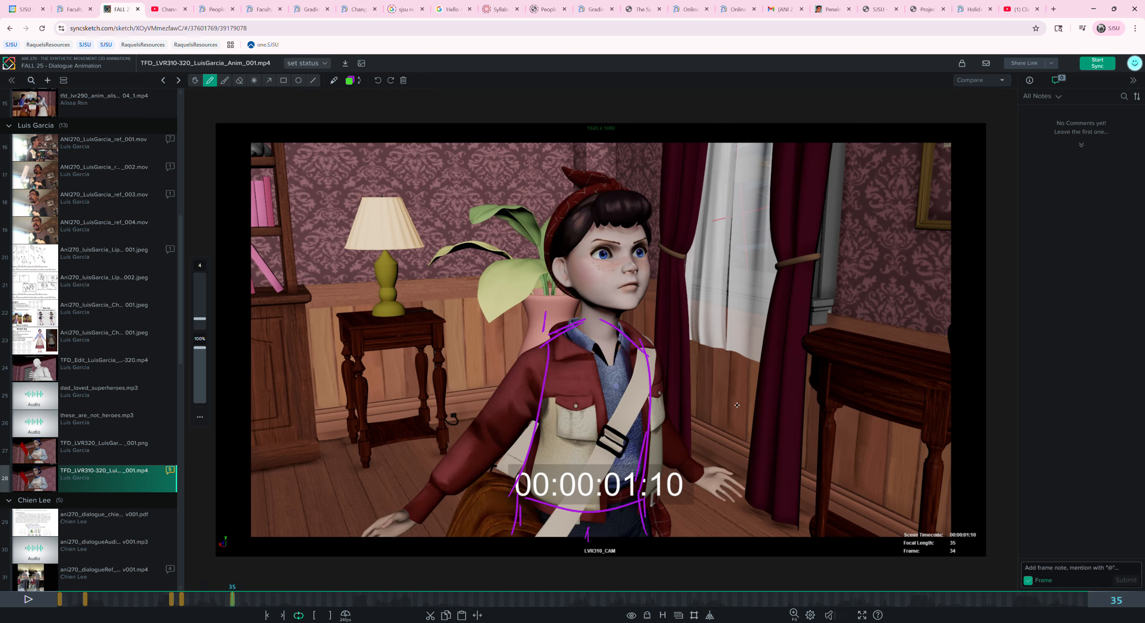
Flip between the annotated key frames, including 35 and 25, to compare the drawn torso poses
key(Up)
key(Down)
key(Down)
key(Down)
key(Up)
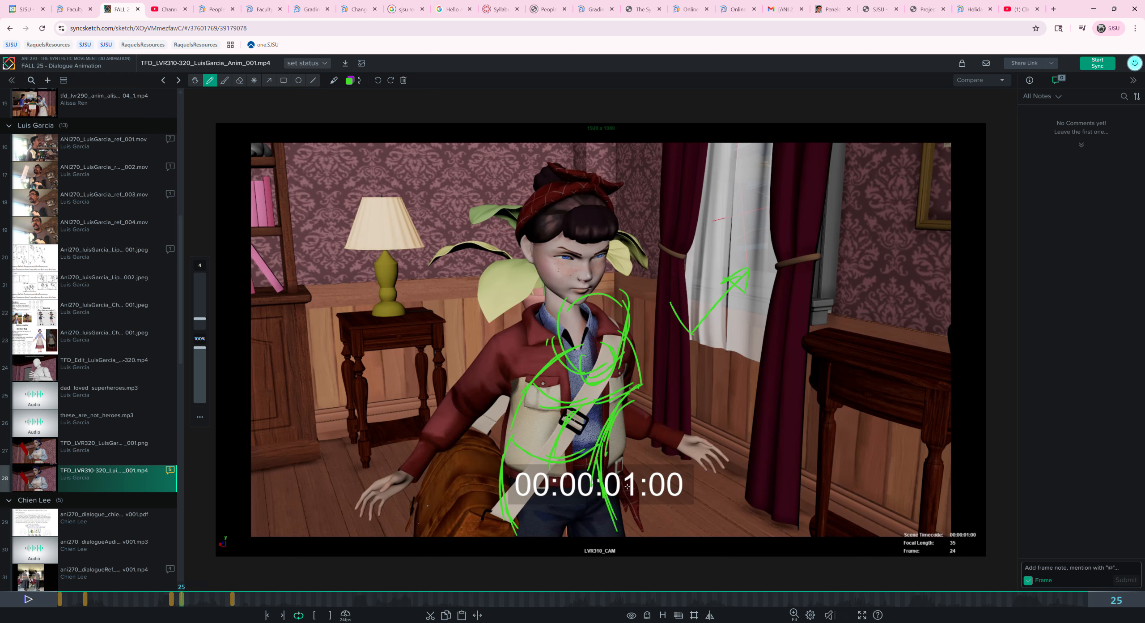
Unmute the audio and play the shot through to frame 84 to review the action with sound
click(27, 601)
click(27, 601)
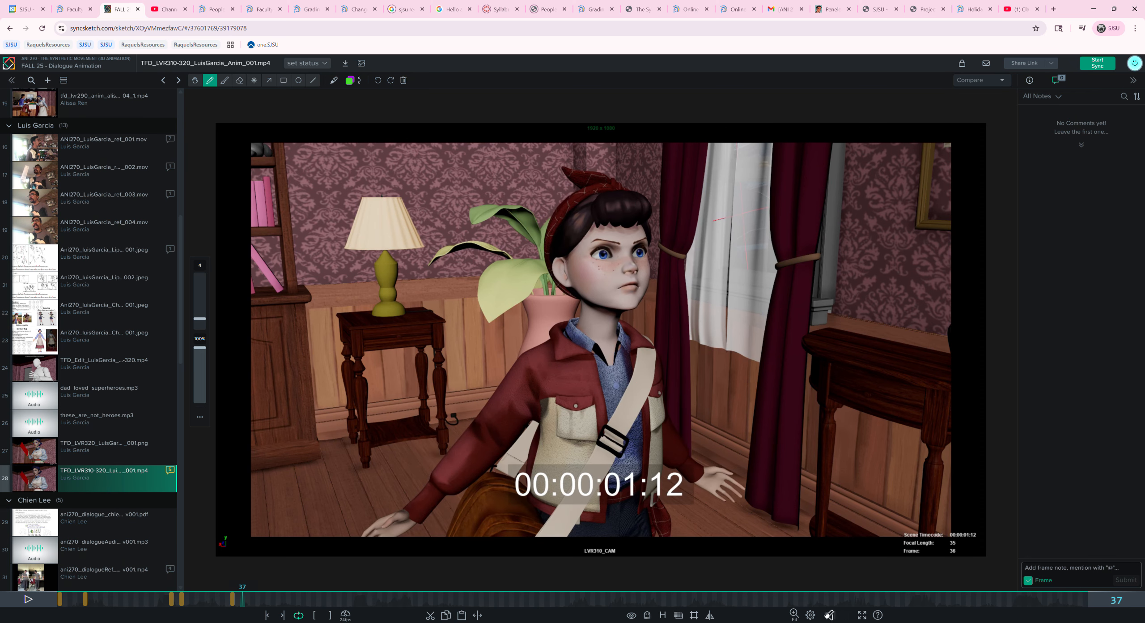
click(840, 618)
click(36, 599)
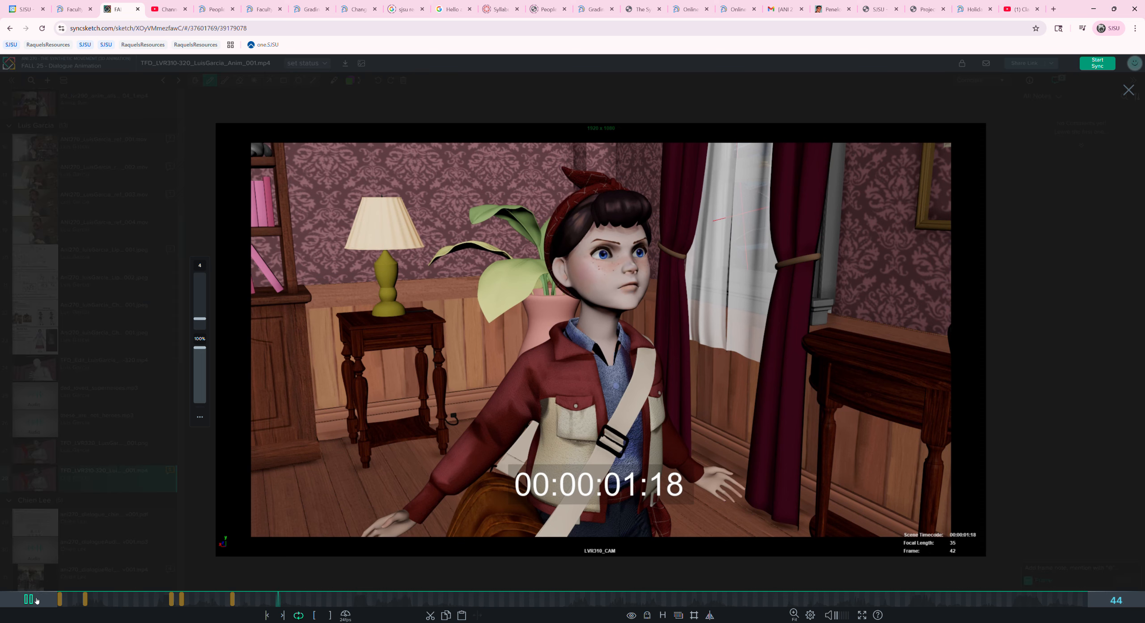
click(36, 599)
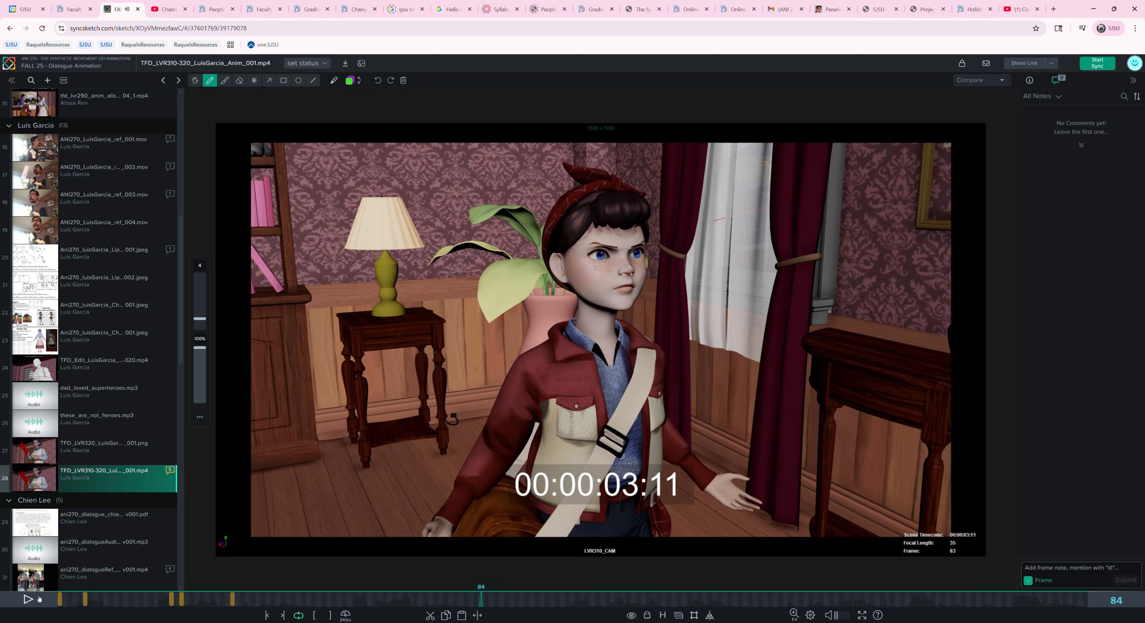
Go to frame 57 and draw a small green arrow pointing down at the hand near the lamp table
drag(481, 604, 339, 594)
key(Right)
key(Right)
key(Left)
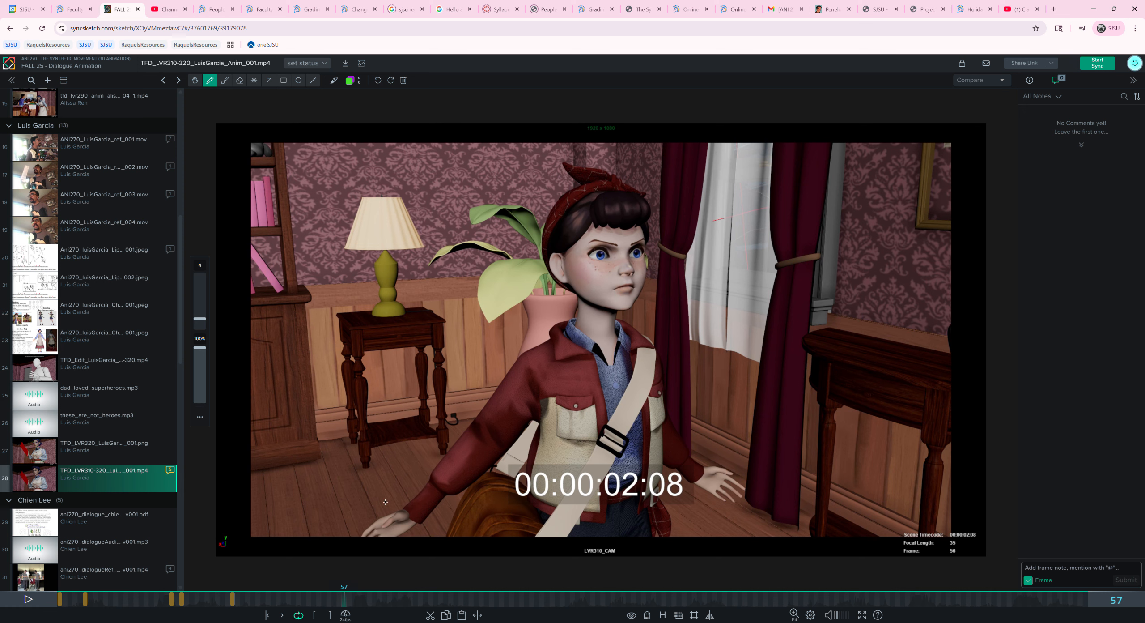
drag(348, 501, 362, 516)
Sketch a green bent arm on frame 57, running from the curtain-side shoulder to a low elbow and an open hand in front of the curtain
drag(662, 387, 689, 440)
mouse_move(664, 383)
mouse_down()
mouse_move(692, 437)
mouse_move(767, 426)
mouse_up()
drag(694, 438, 729, 433)
drag(654, 408, 687, 466)
drag(648, 429, 686, 465)
mouse_move(687, 465)
mouse_down()
mouse_move(697, 440)
mouse_move(687, 460)
mouse_move(760, 441)
mouse_move(786, 461)
mouse_up()
mouse_move(763, 441)
mouse_down()
mouse_move(778, 456)
mouse_move(799, 420)
mouse_move(778, 456)
mouse_move(820, 476)
mouse_up()
mouse_move(805, 431)
mouse_down()
mouse_move(831, 451)
mouse_move(804, 437)
mouse_up()
mouse_move(789, 424)
mouse_down()
mouse_move(809, 436)
mouse_move(798, 416)
mouse_up()
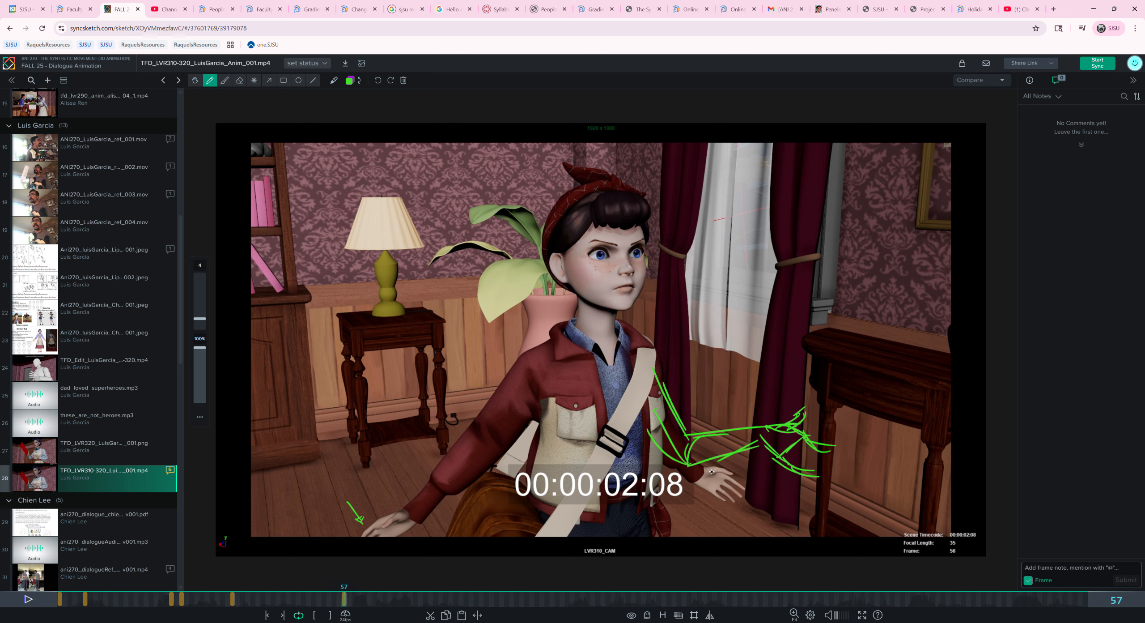
drag(655, 363, 663, 456)
Sketch the lamp-side arm in green on frame 57, with shoulder, upper arm, elbow, forearm and hand lines over the sleeve
mouse_move(503, 454)
mouse_down()
mouse_move(447, 485)
mouse_move(389, 498)
mouse_move(388, 508)
mouse_move(416, 496)
mouse_move(381, 476)
mouse_move(401, 495)
mouse_move(374, 522)
mouse_up()
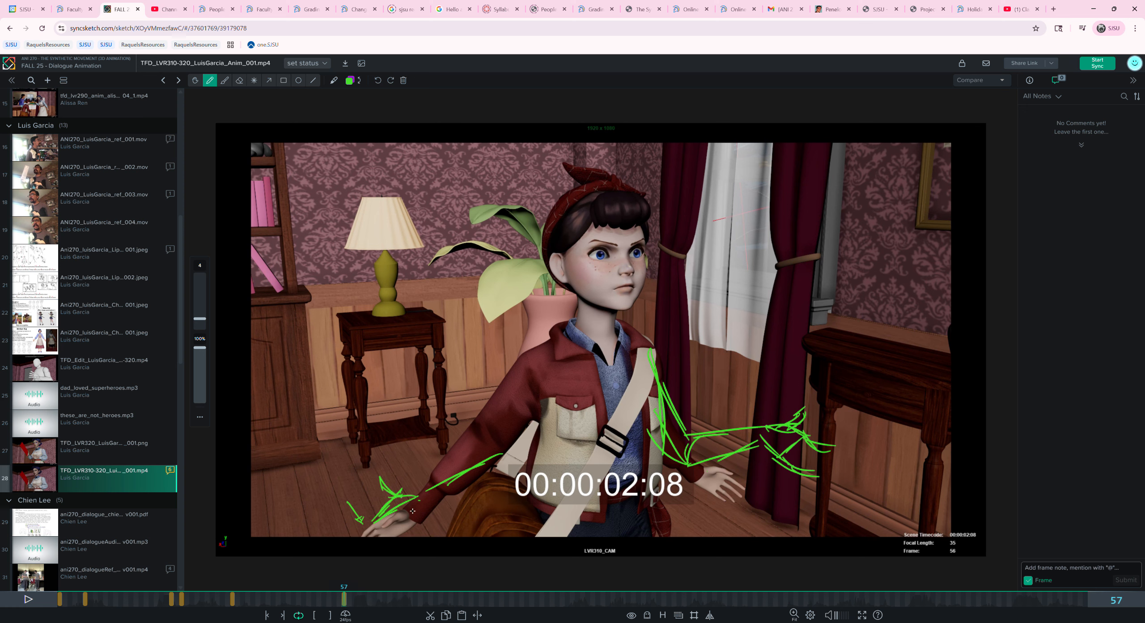
mouse_move(416, 492)
mouse_down()
mouse_move(467, 441)
mouse_move(438, 472)
mouse_move(543, 409)
mouse_up()
drag(478, 438, 515, 371)
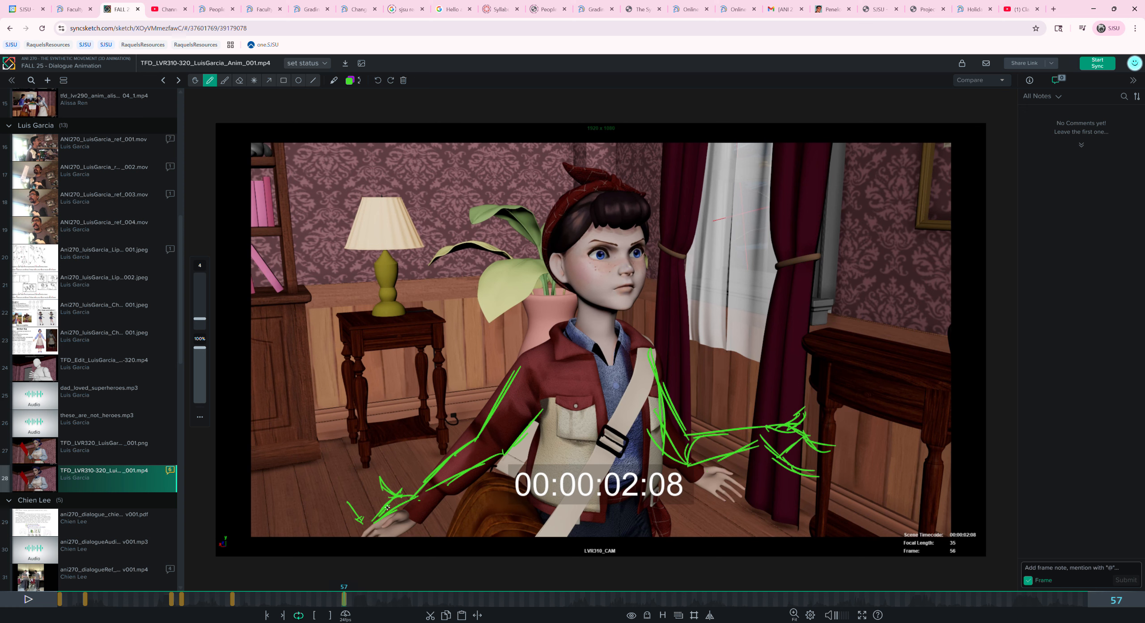
mouse_move(391, 531)
mouse_down()
mouse_move(401, 506)
mouse_move(385, 536)
mouse_move(399, 511)
mouse_move(367, 529)
mouse_move(390, 494)
mouse_up()
mouse_move(397, 493)
mouse_down()
mouse_move(372, 512)
mouse_move(419, 492)
mouse_up()
mouse_move(388, 531)
mouse_down()
mouse_move(419, 489)
mouse_move(448, 478)
mouse_up()
drag(411, 512, 462, 482)
drag(477, 441, 503, 444)
mouse_move(478, 433)
mouse_down()
mouse_move(503, 446)
mouse_move(493, 435)
mouse_move(550, 345)
mouse_up()
drag(536, 391, 537, 459)
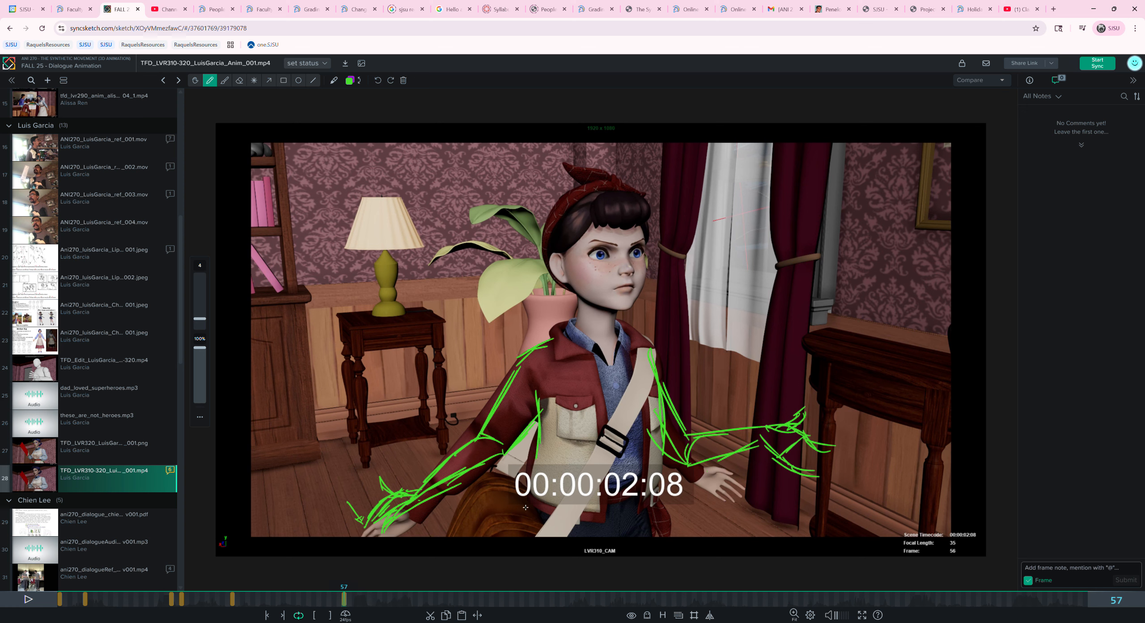
Step back and forth through the frames around frame 65 to examine how the arms and torso move
mouse_move(352, 601)
mouse_down()
mouse_move(430, 608)
mouse_move(384, 613)
mouse_up()
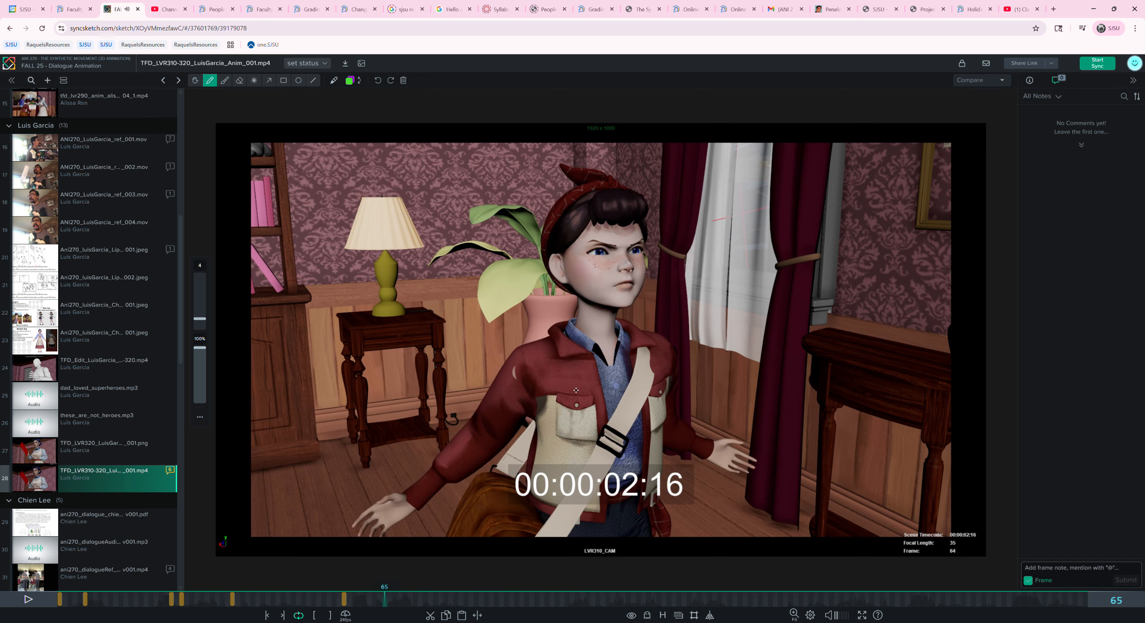
key(Left)
key(Left)
key(Left)
key(Right)
key(Right)
key(Right)
key(Right)
key(Right)
key(Right)
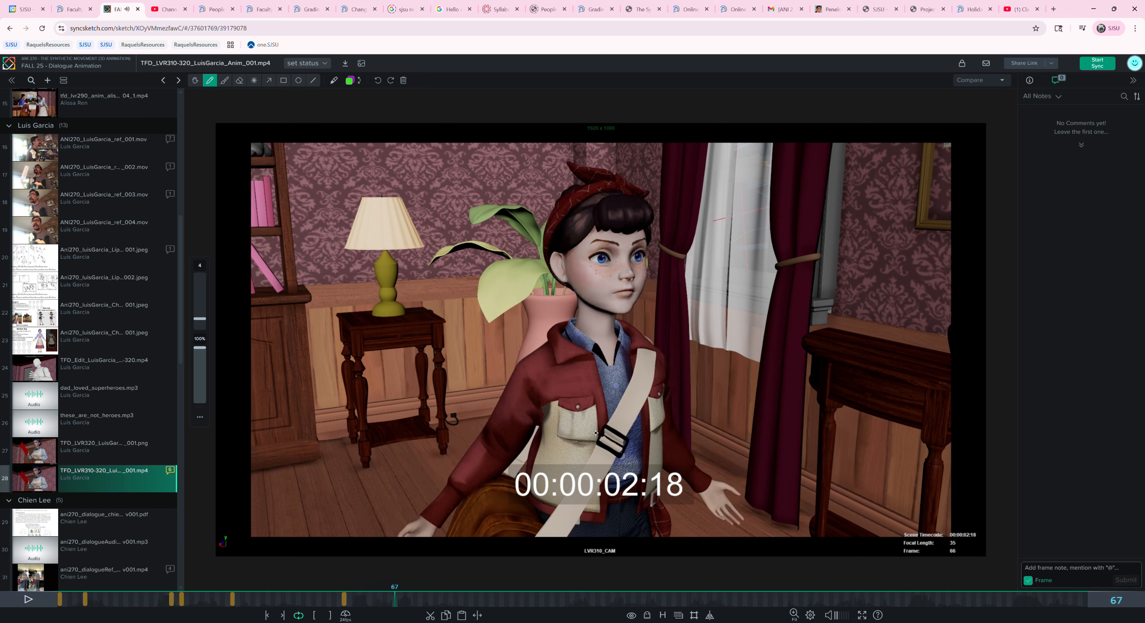
Draw a short upward green stroke with a small crossing mark over the character's midsection on frame 67
key(Left)
drag(622, 467, 623, 428)
mouse_move(614, 443)
mouse_down()
mouse_move(622, 428)
mouse_move(634, 445)
mouse_up()
Step back and forth through the frames around 62 and 63 to examine the change in pose between them
key(Left)
key(Left)
key(Left)
key(Left)
key(Left)
key(Left)
key(Right)
key(Right)
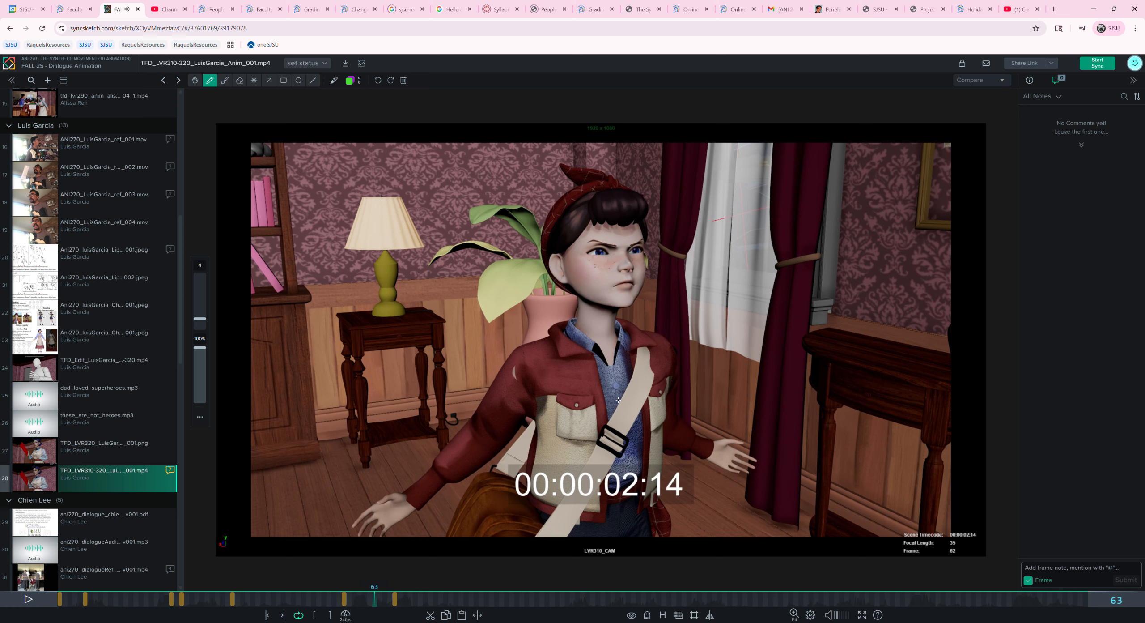
key(Left)
key(Left)
key(Left)
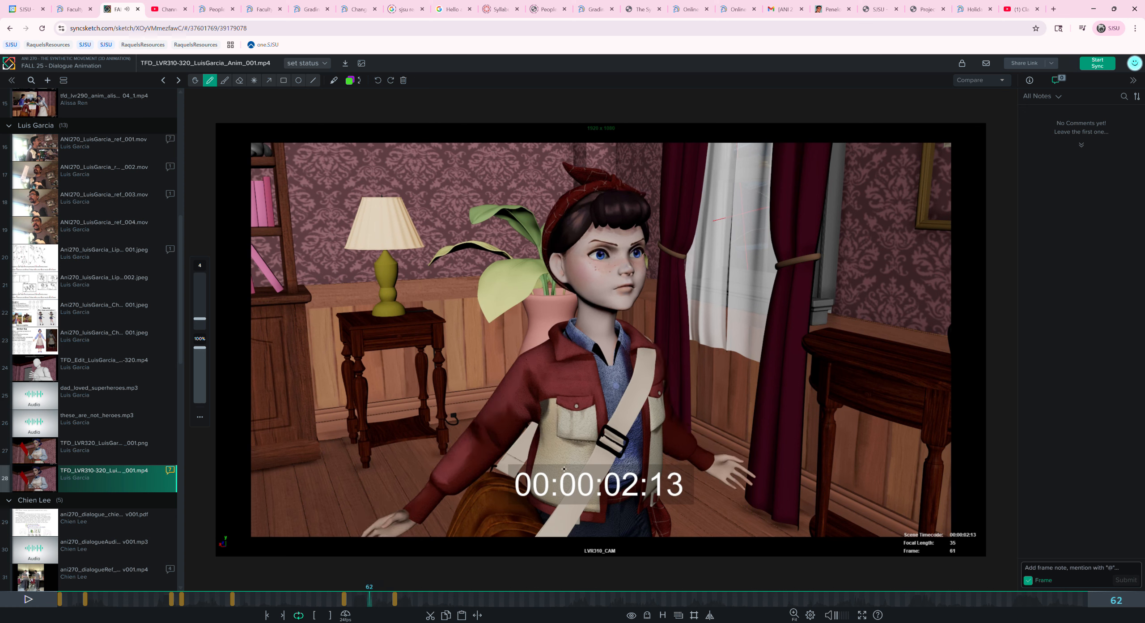
On frame 63, draw green guide lines for the waist and torso side, both raised shoulders and the lamp-side upper arm
key(Right)
key(Right)
key(Right)
mouse_move(598, 482)
mouse_down()
mouse_move(641, 478)
mouse_move(548, 480)
mouse_move(665, 463)
mouse_move(546, 481)
mouse_move(542, 403)
mouse_up()
mouse_move(523, 320)
mouse_down()
mouse_move(571, 330)
mouse_move(552, 316)
mouse_up()
mouse_move(624, 332)
mouse_down()
mouse_move(643, 316)
mouse_move(667, 342)
mouse_up()
mouse_move(504, 362)
mouse_down()
mouse_move(515, 327)
mouse_move(501, 370)
mouse_up()
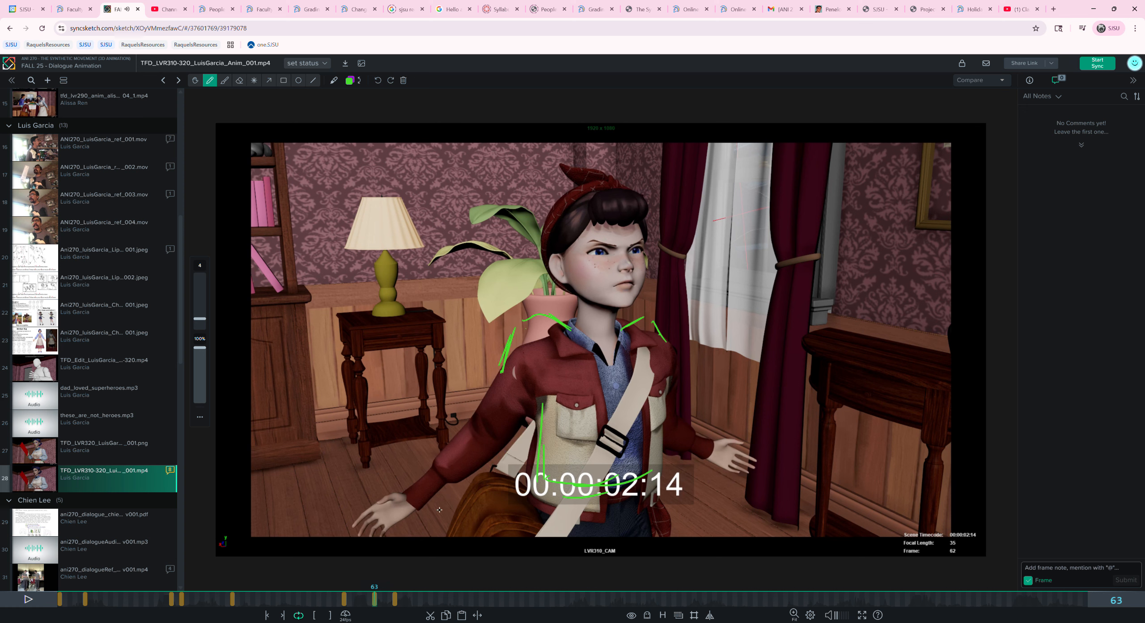
Compare frame 63 with its neighbours and continue its green arm line down the lamp-side upper arm and forearm
key(Left)
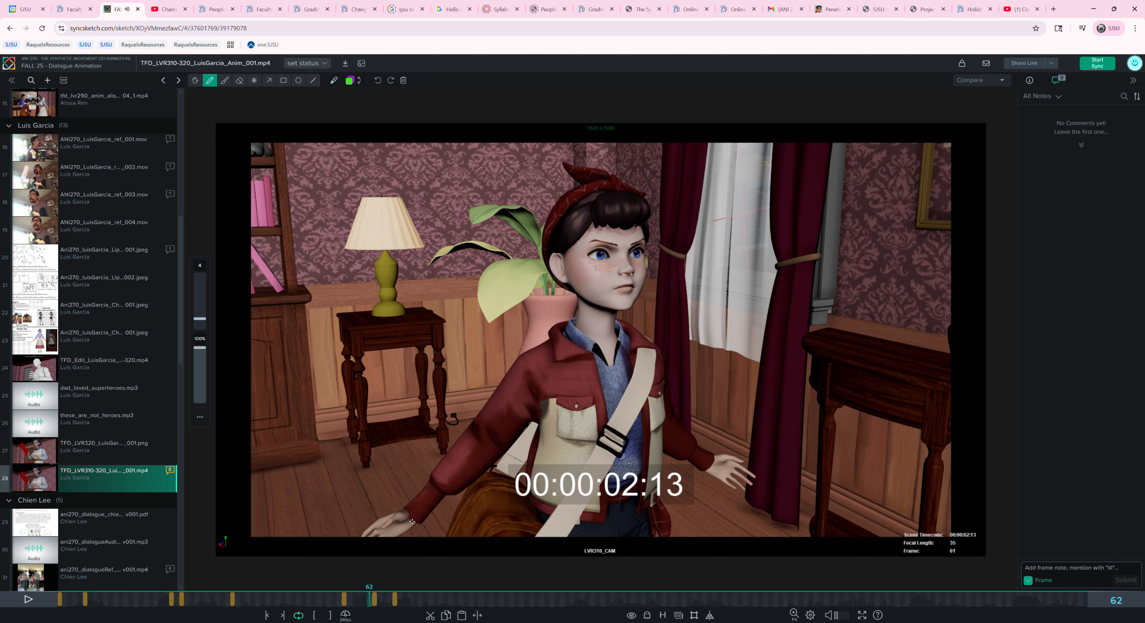
key(Right)
key(shift+Left)
key(shift+Right)
key(shift+Right)
key(shift+Left)
key(shift+Left)
key(shift+Right)
mouse_move(504, 380)
mouse_down()
mouse_move(487, 419)
mouse_move(420, 487)
mouse_move(430, 472)
mouse_up()
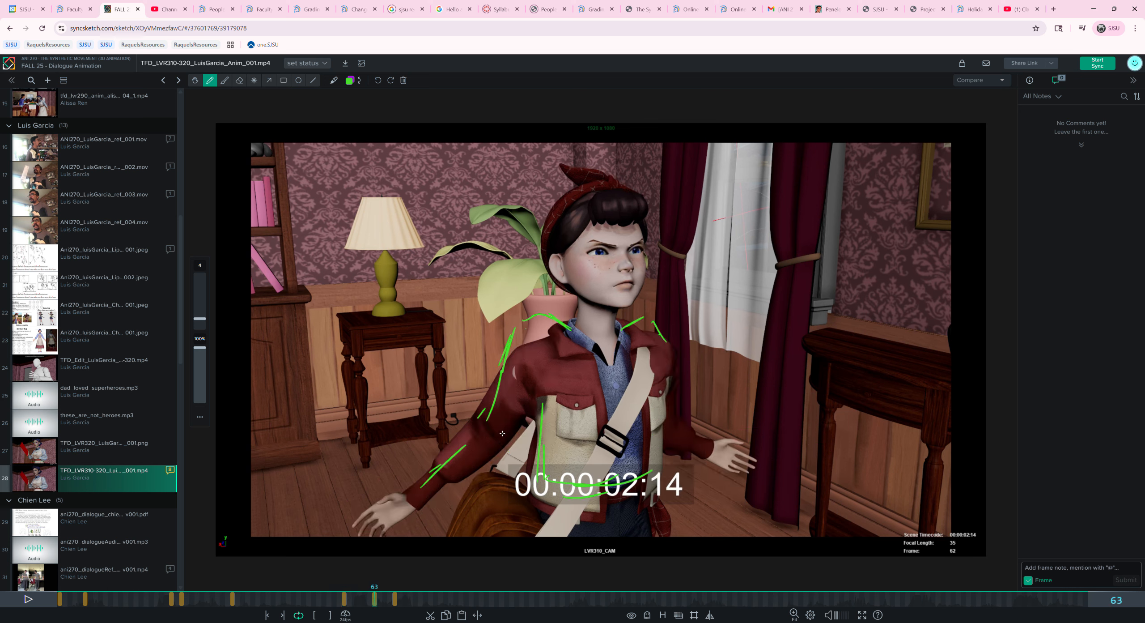